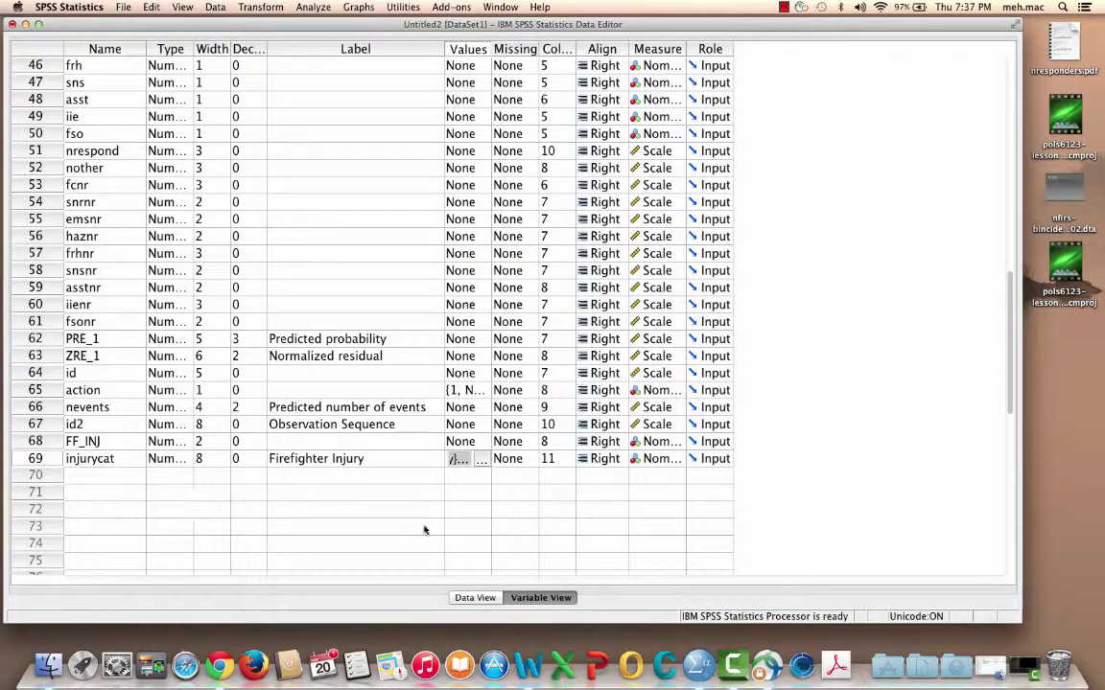
# Sort the dataset's cases in ascending order by the injurycat variable and minimize the output window.
pyautogui.click(474, 596)
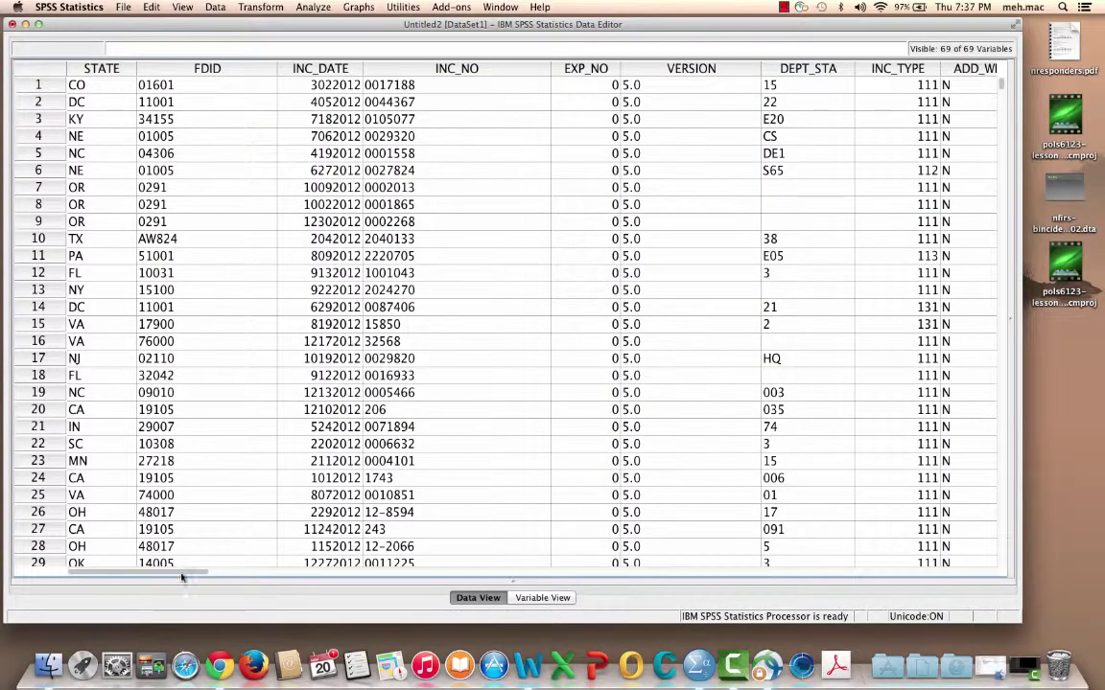
pyautogui.moveTo(163, 572); pyautogui.dragTo(1018, 577)
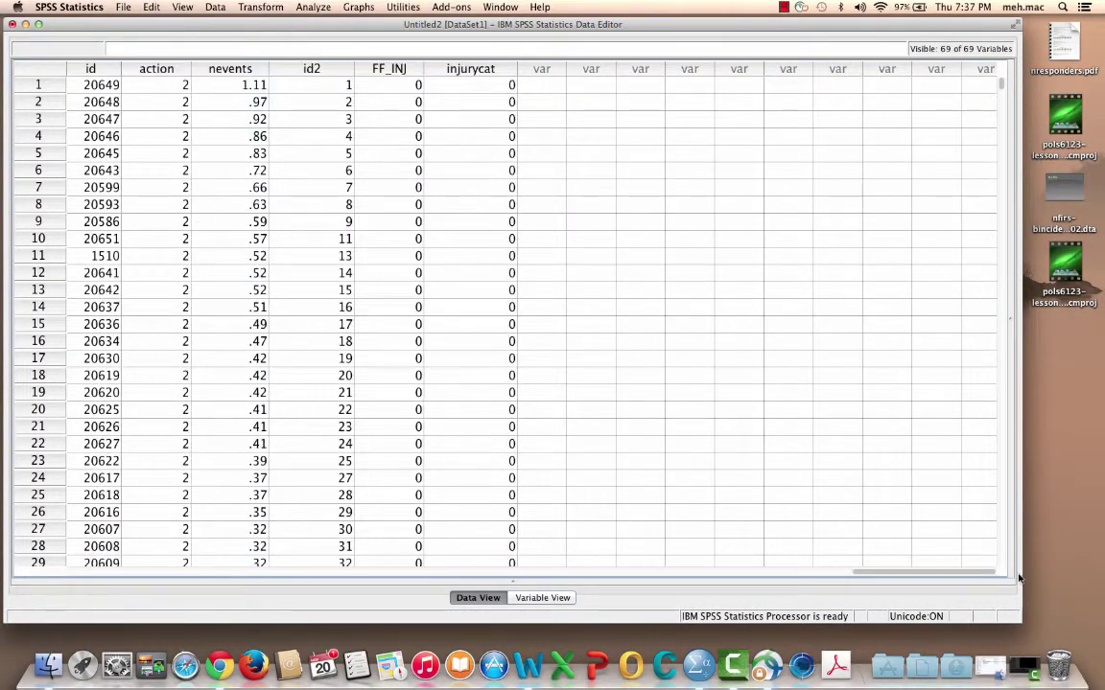
pyautogui.rightClick(445, 66)
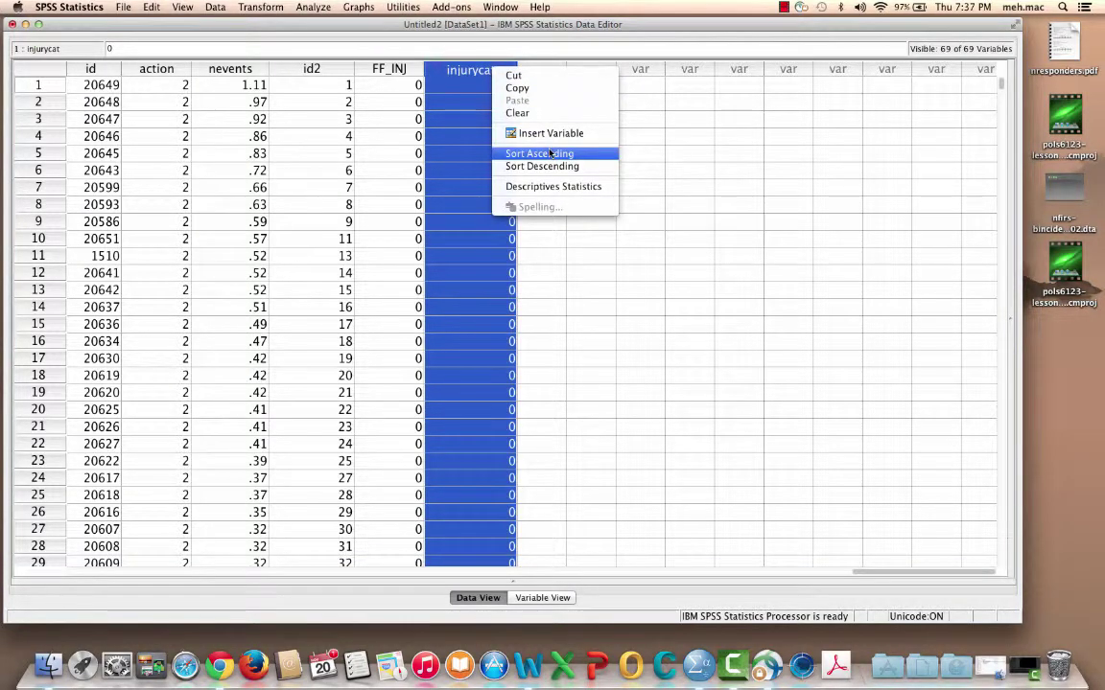
pyautogui.click(543, 154)
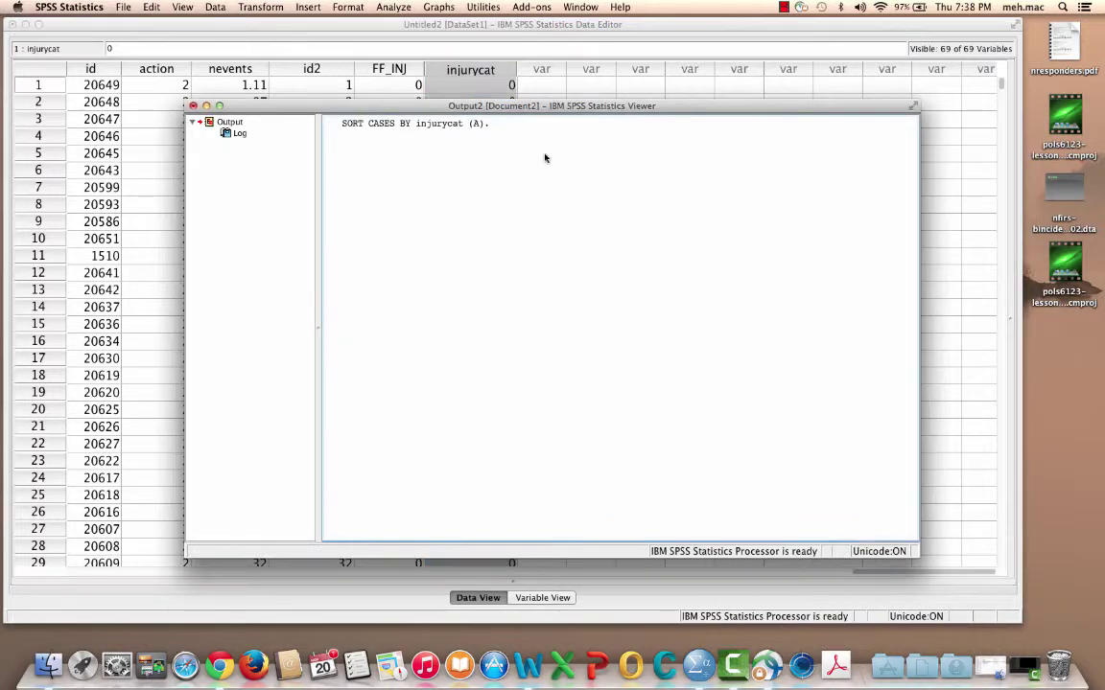
pyautogui.click(206, 107)
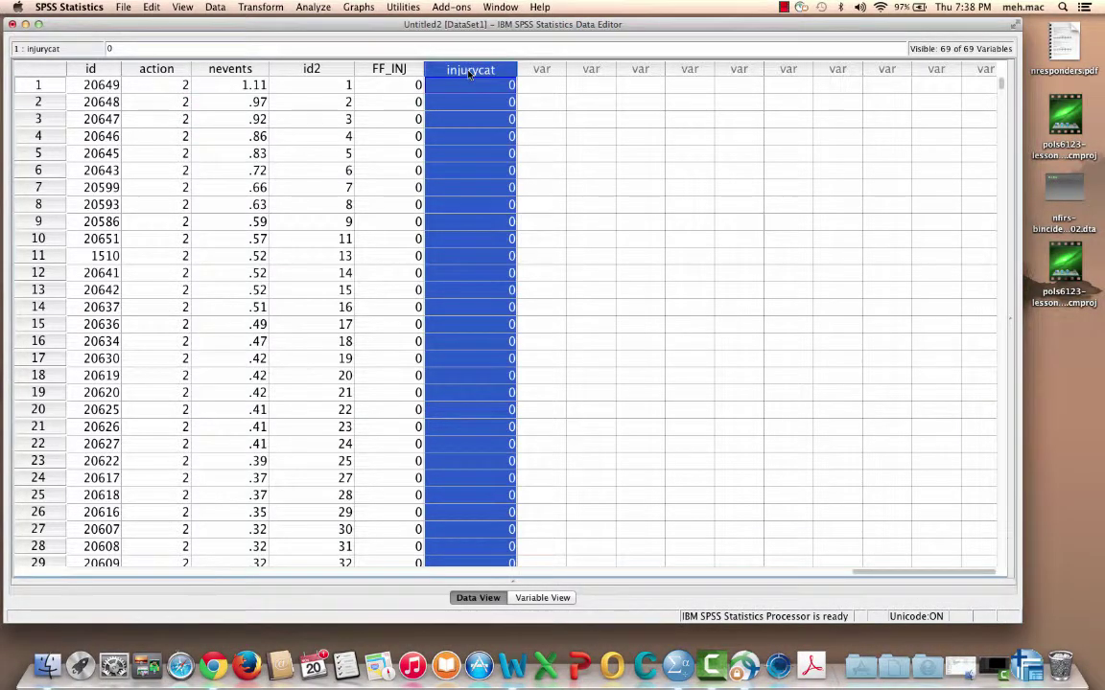
# Start defining a simple scatterplot and reset all of its previous variable assignments.
pyautogui.click(347, 9)
pyautogui.moveTo(403, 86)
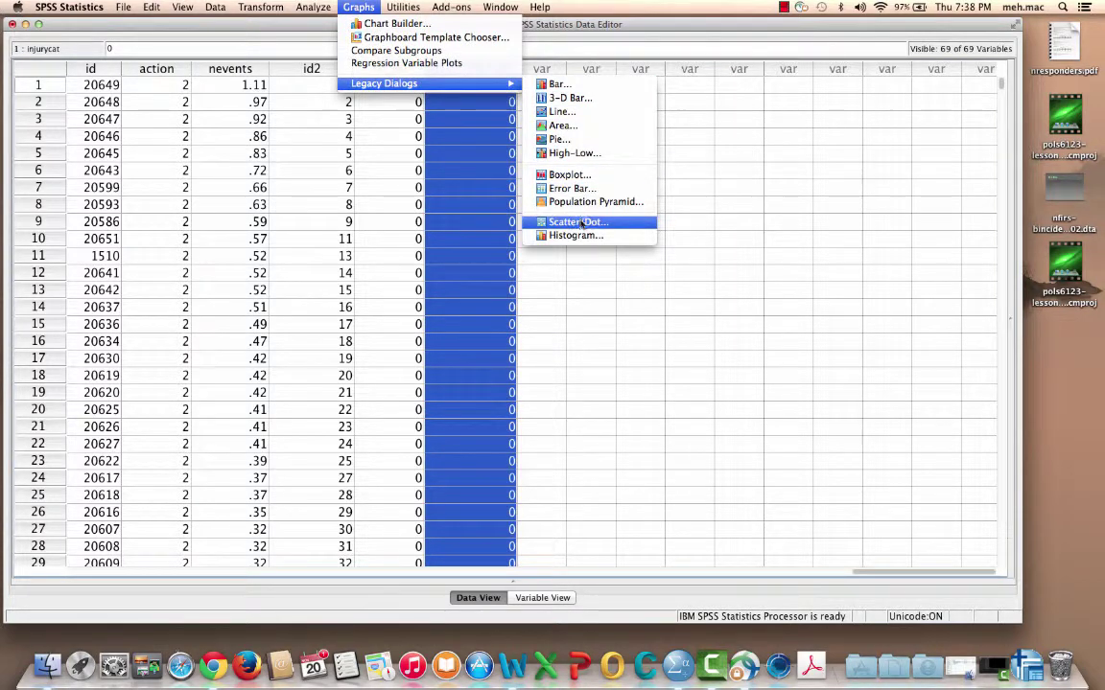
pyautogui.click(578, 221)
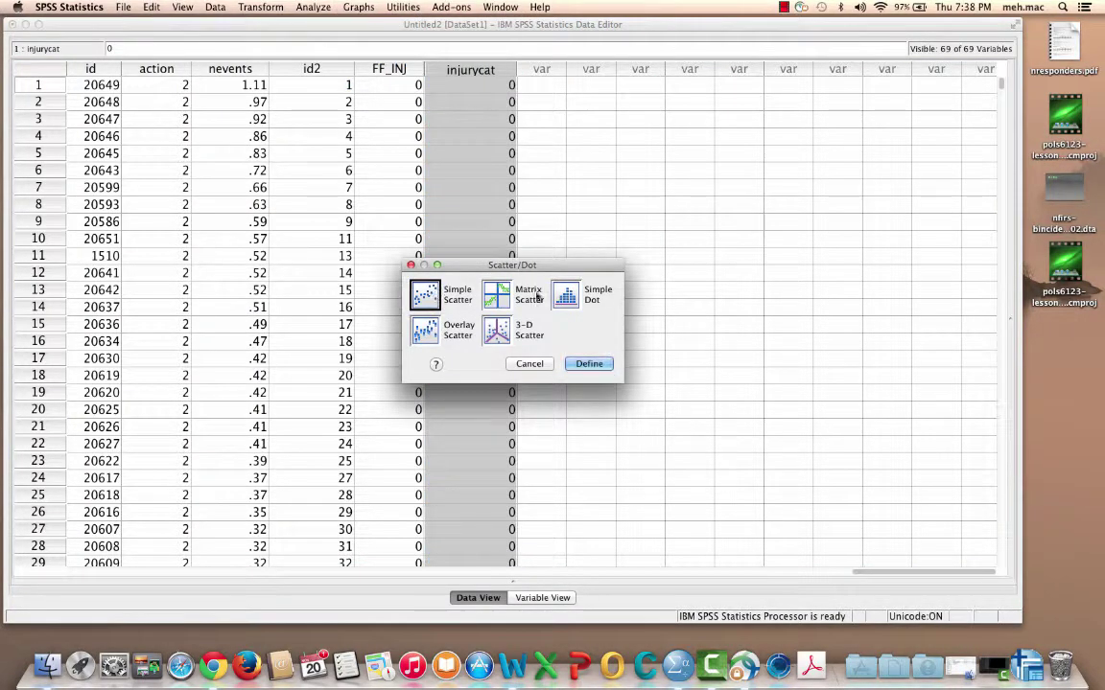
pyautogui.click(592, 364)
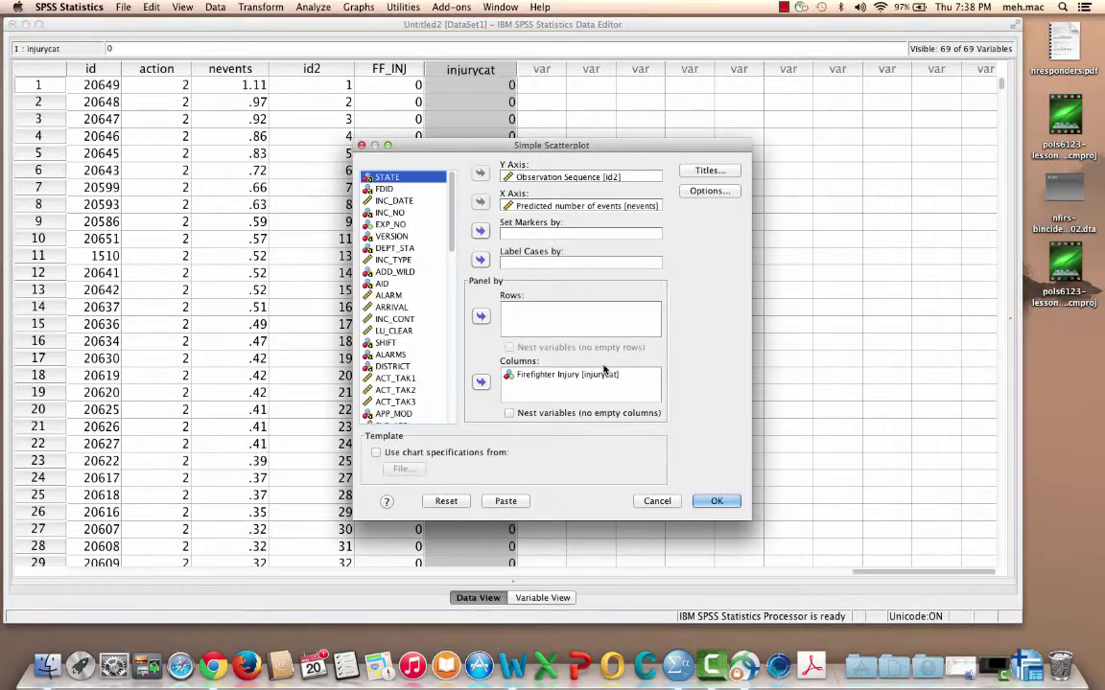
pyautogui.click(446, 500)
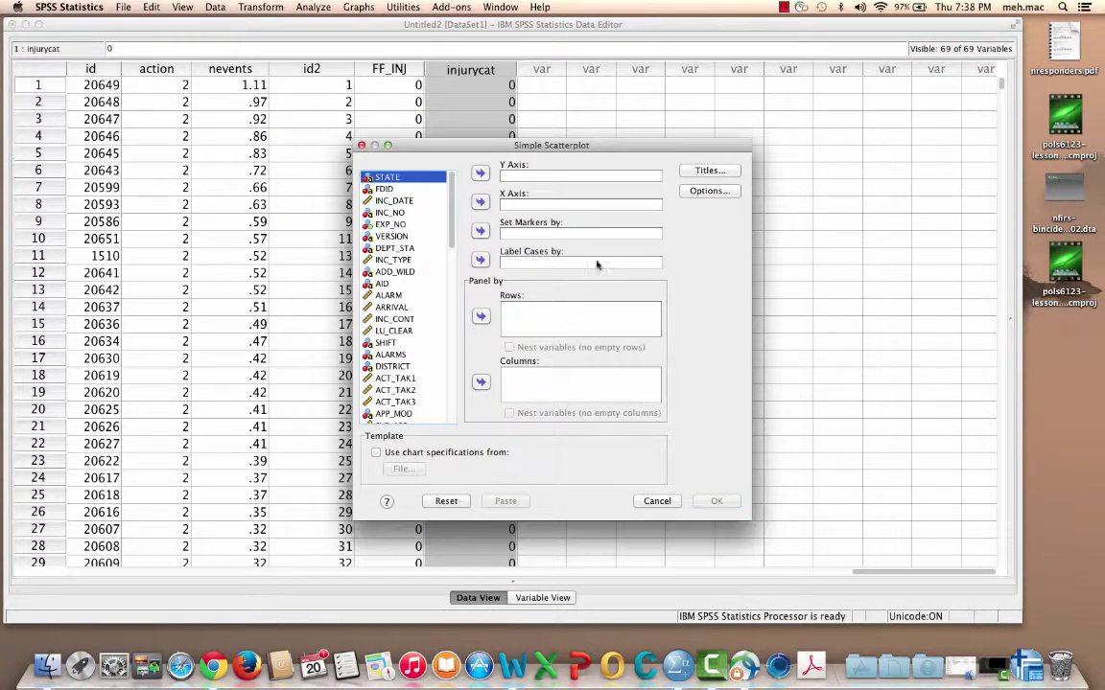
# Assign Observation Sequence [id2] to the Y axis and Predicted number of events [nevents] to the X axis.
pyautogui.moveTo(452, 206); pyautogui.dragTo(452, 383)
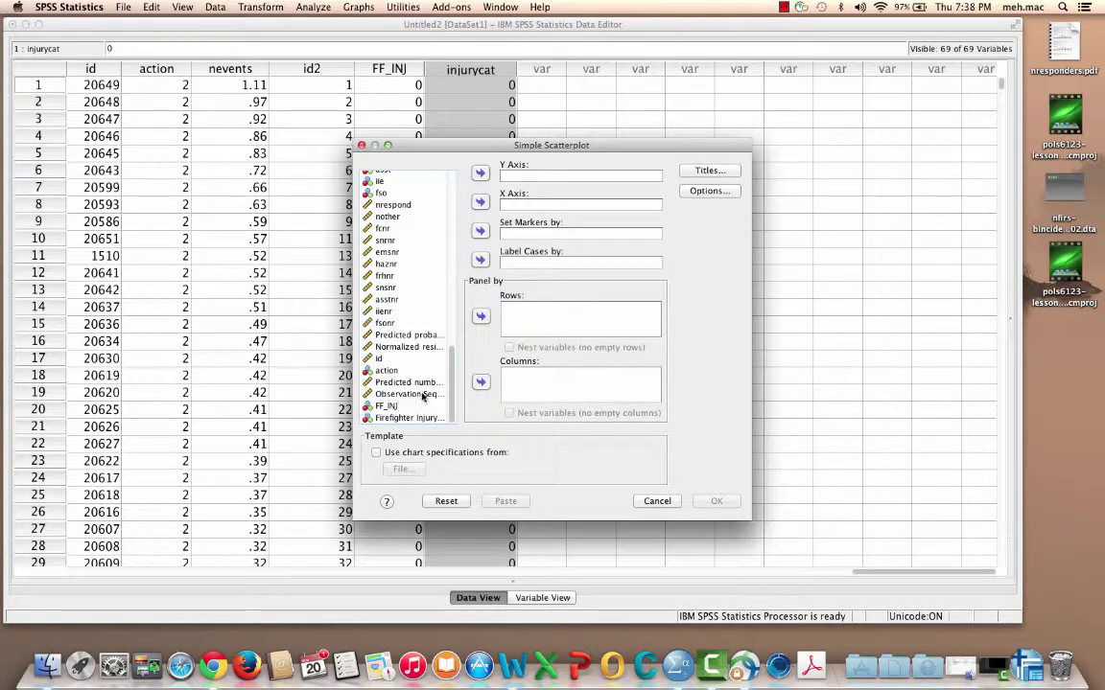
pyautogui.click(412, 394)
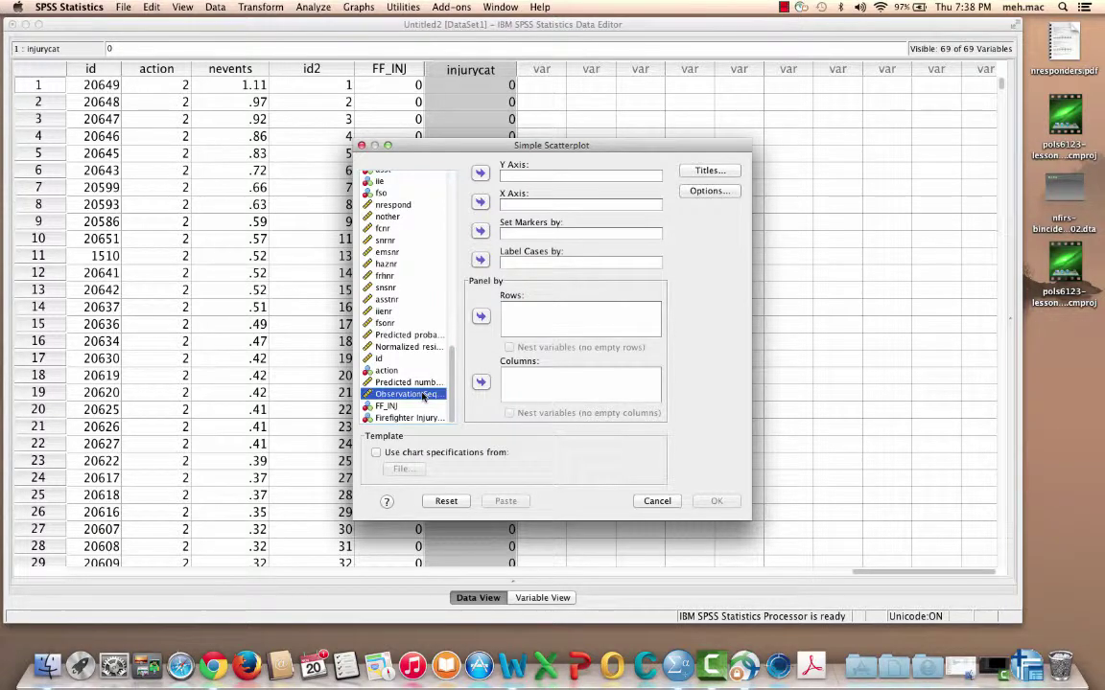
pyautogui.click(480, 174)
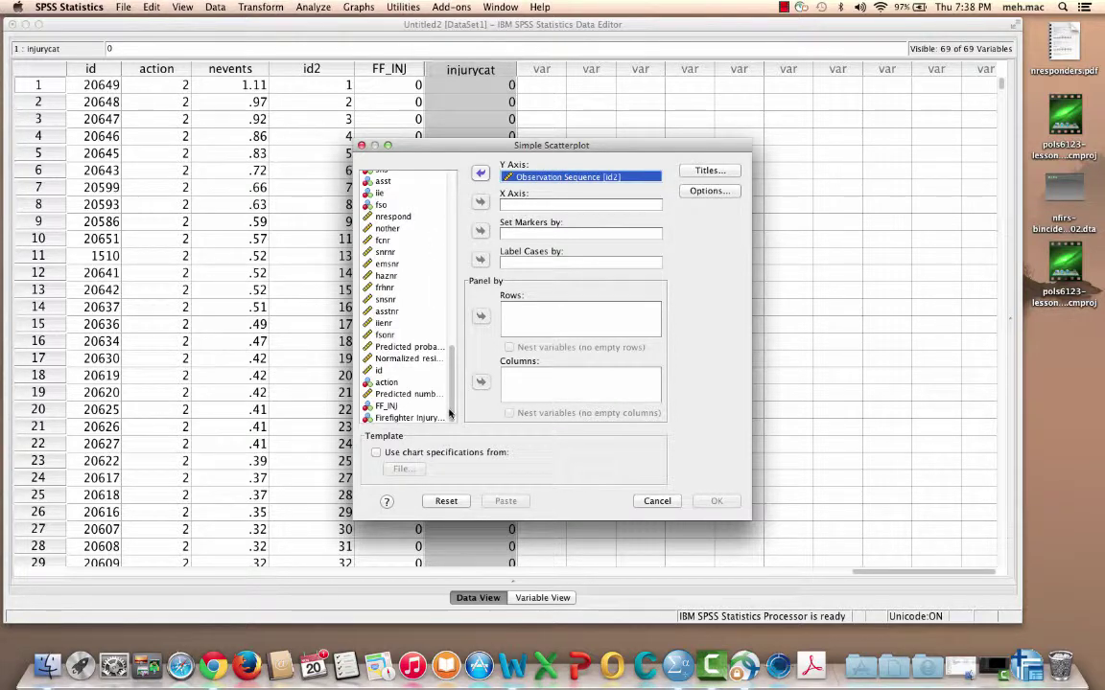
pyautogui.click(404, 393)
pyautogui.click(480, 202)
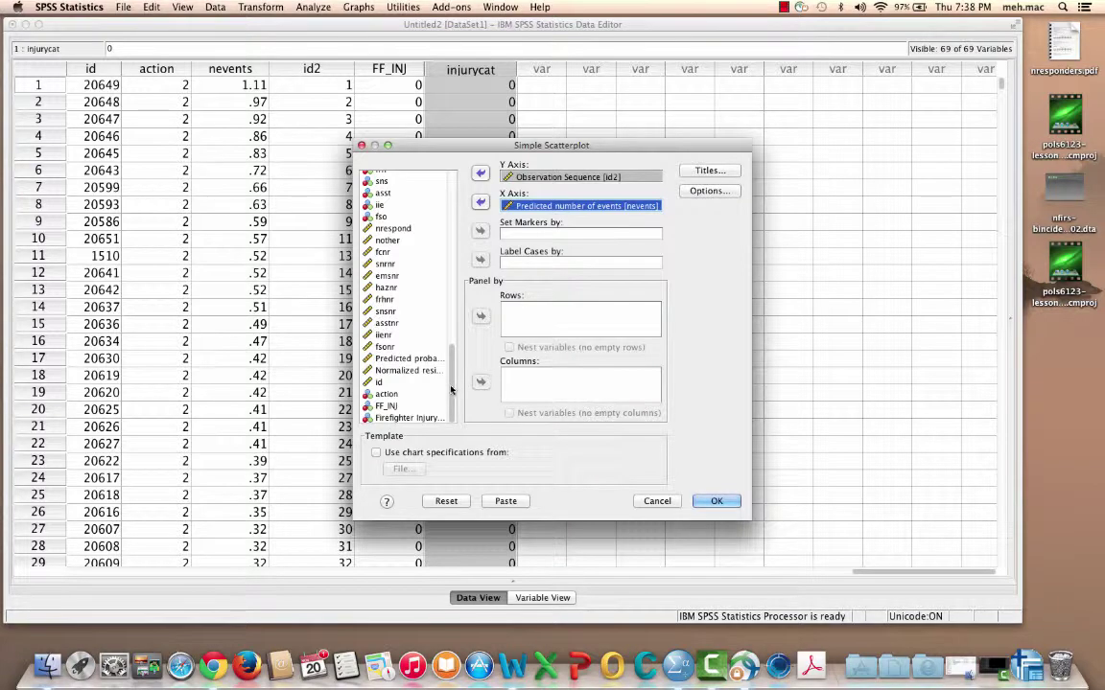
# Panel the scatterplot in columns by Firefighter Injury [injurycat] and generate the chart.
pyautogui.click(407, 418)
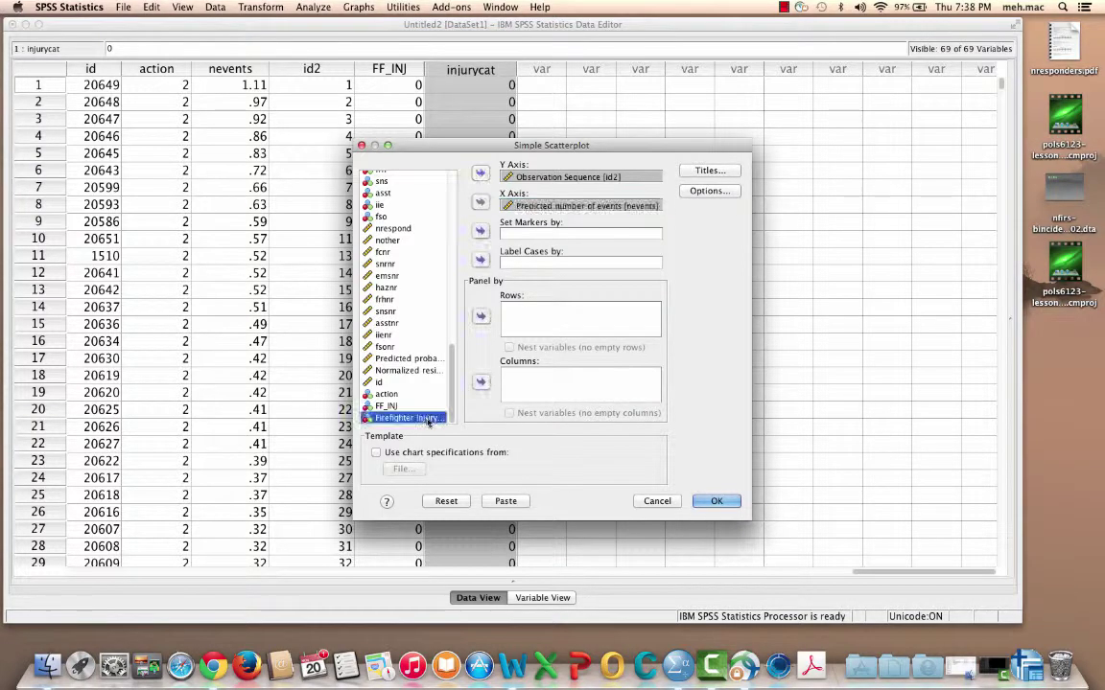
pyautogui.click(480, 379)
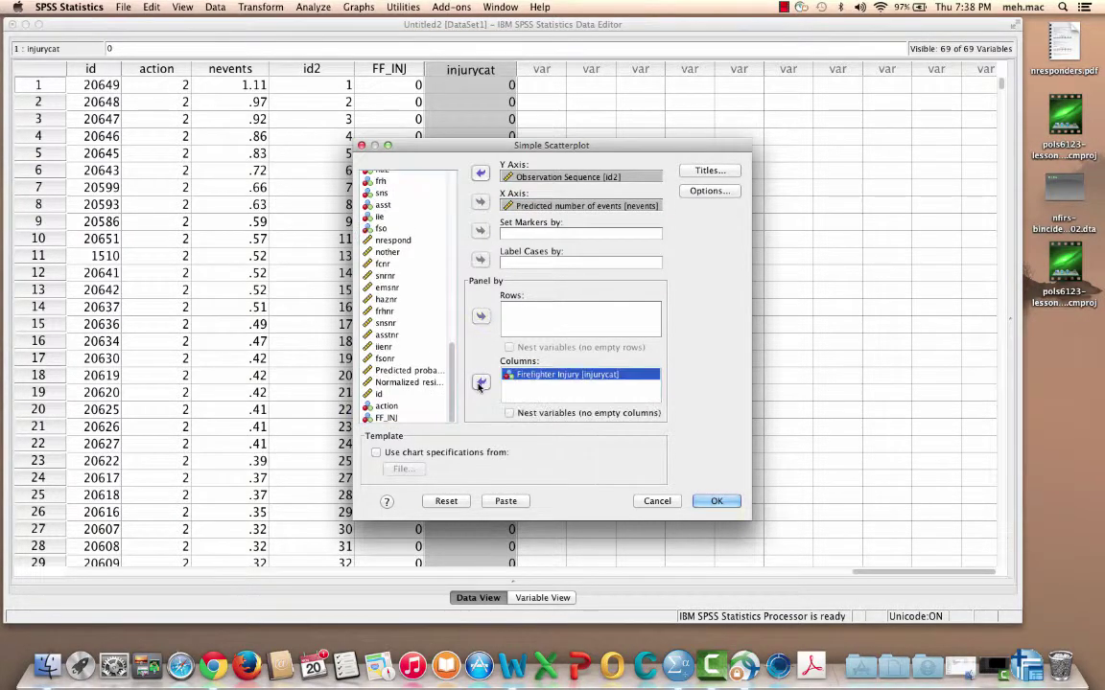
pyautogui.click(720, 503)
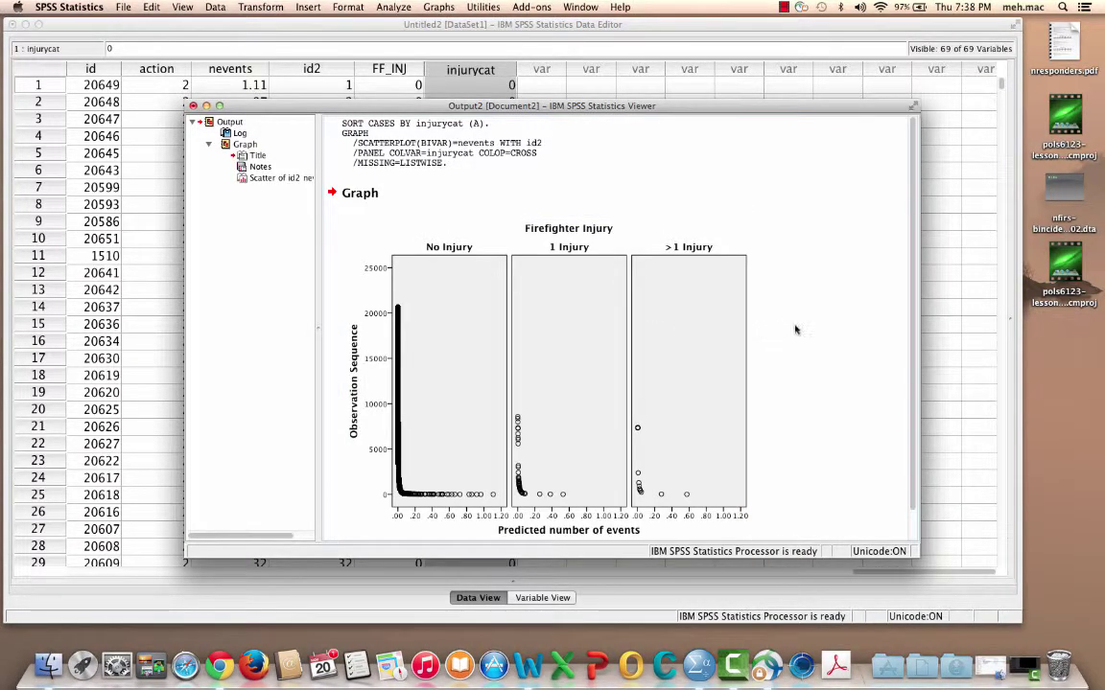
# Open the scatterplot for editing in an enlarged editor window and set the chart size to 300 points high and 600 points wide.
pyautogui.doubleClick(710, 446)
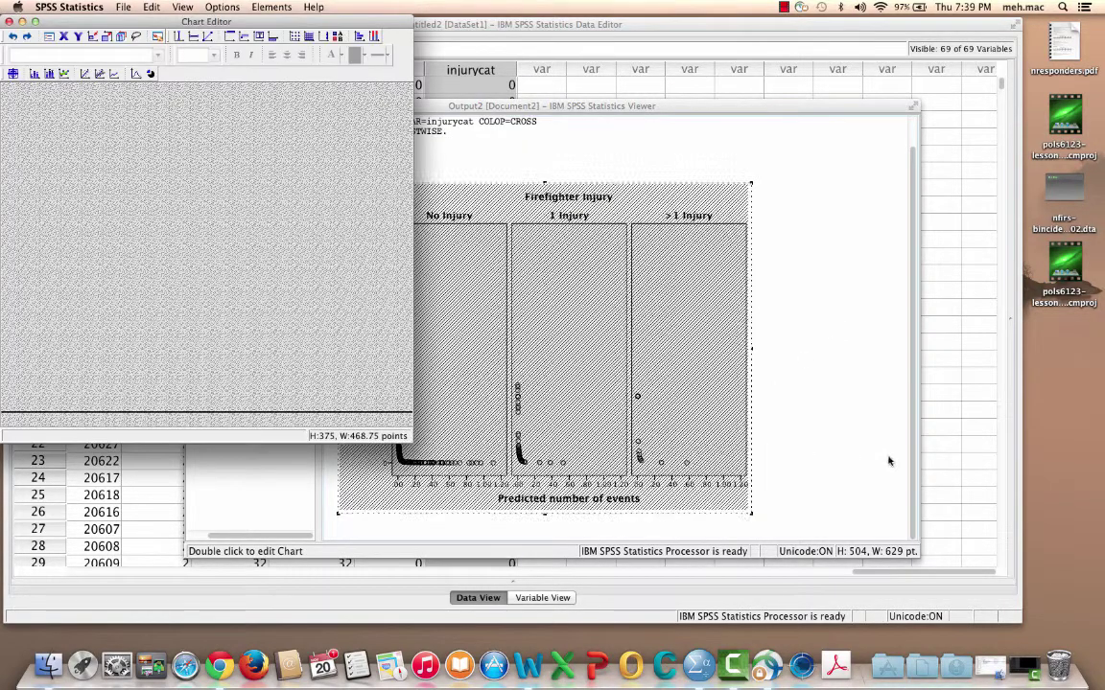
pyautogui.moveTo(410, 440); pyautogui.dragTo(868, 544)
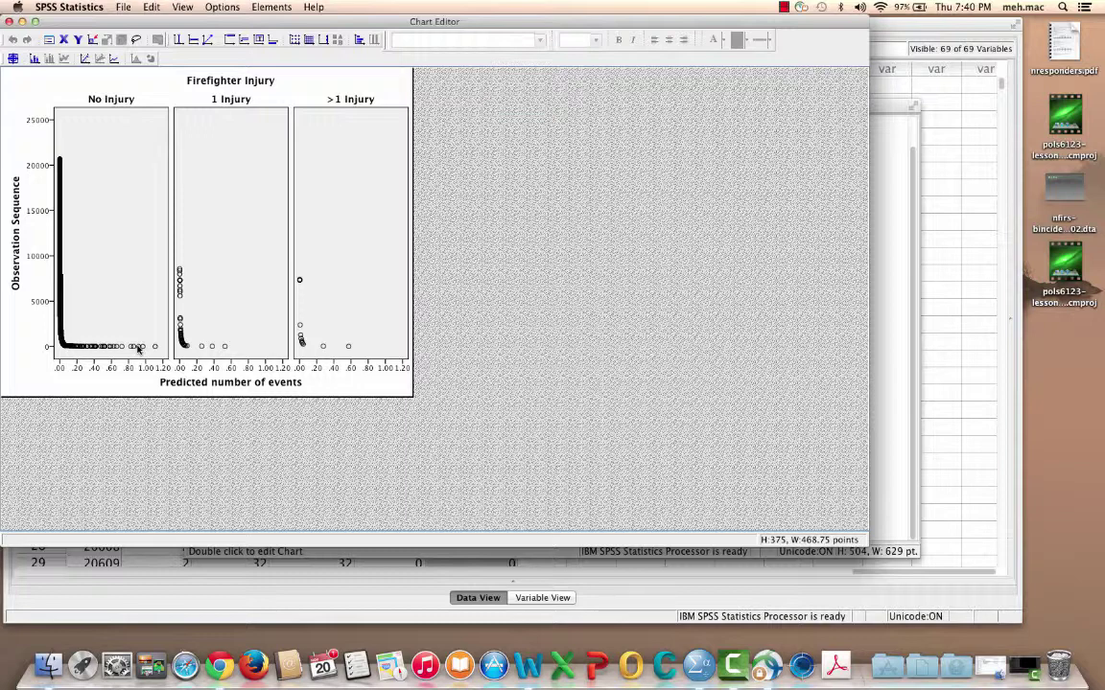
pyautogui.doubleClick(377, 389)
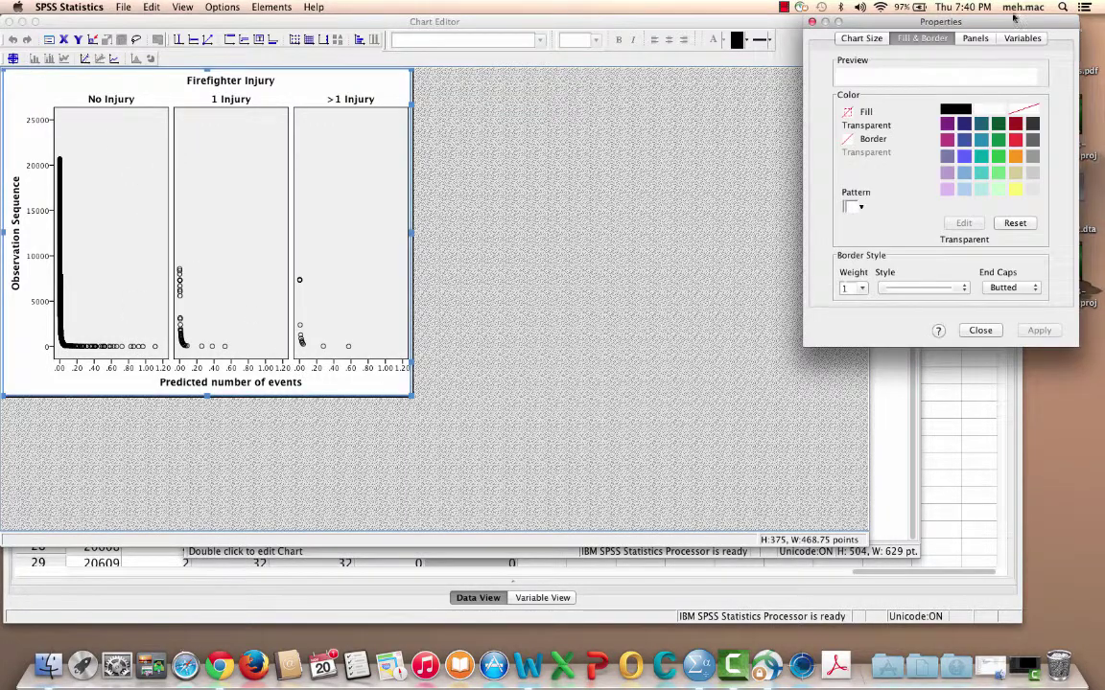
pyautogui.click(861, 38)
pyautogui.click(861, 101)
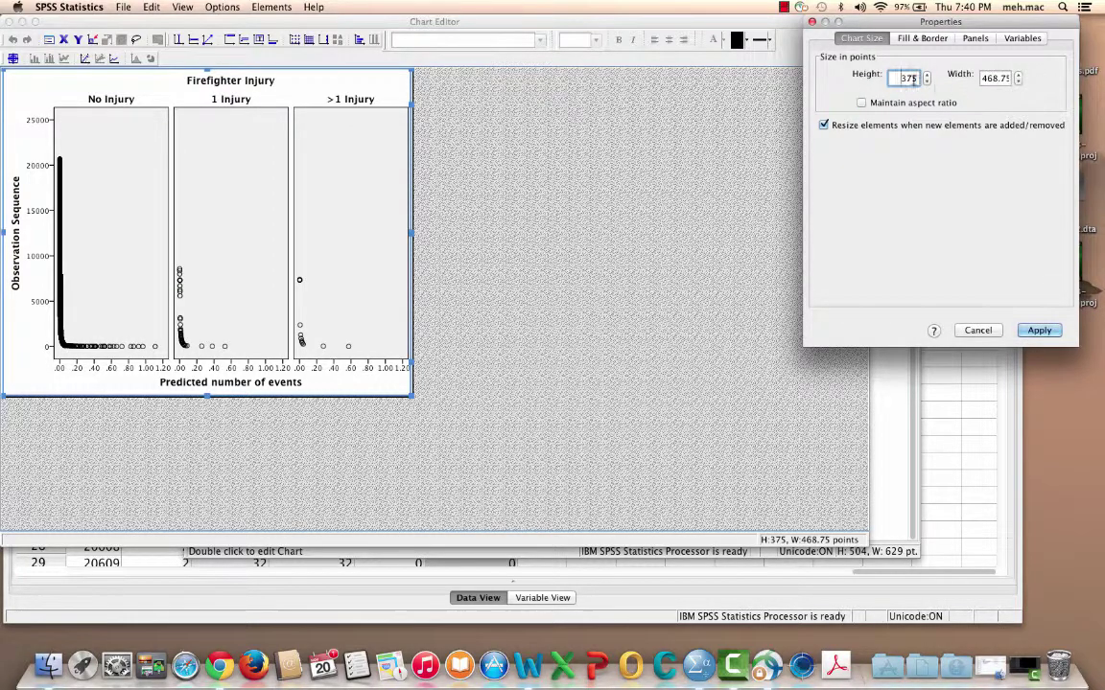
pyautogui.press('super+a')
pyautogui.write('300')
pyautogui.press('Tab')
pyautogui.write('600')
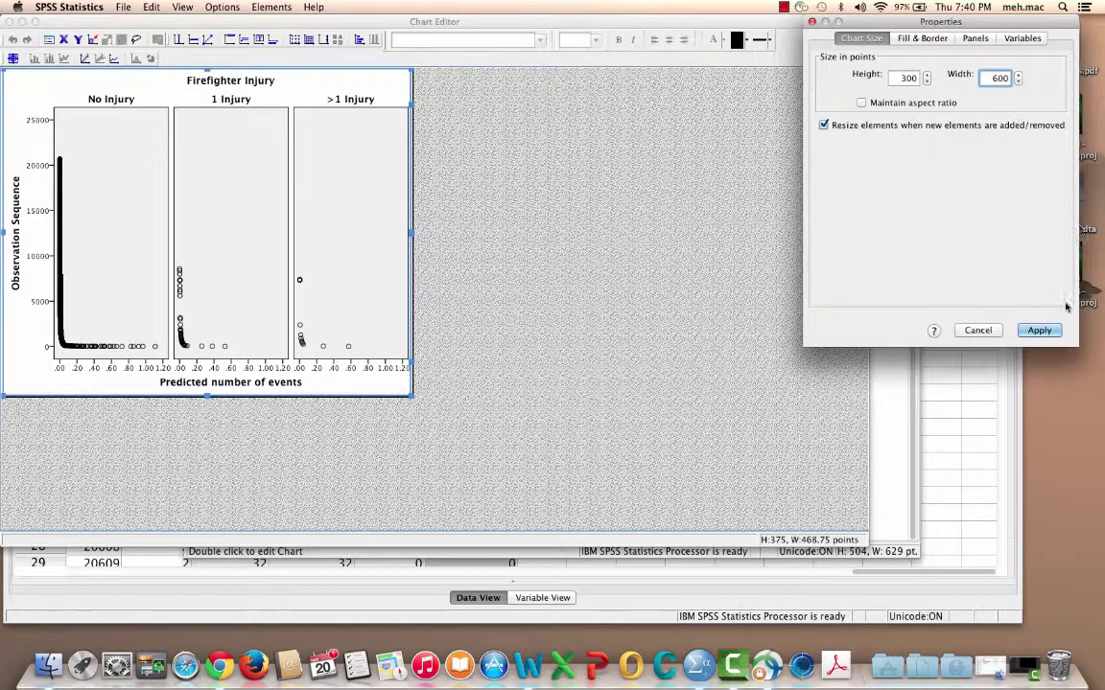
pyautogui.click(1046, 331)
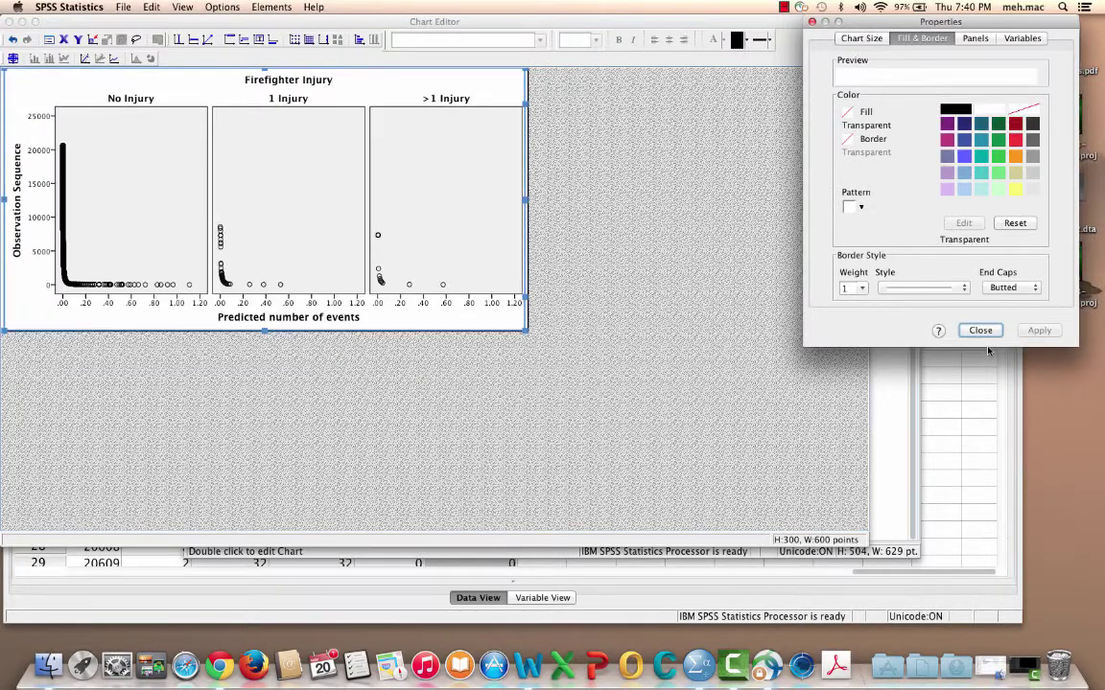
pyautogui.click(980, 329)
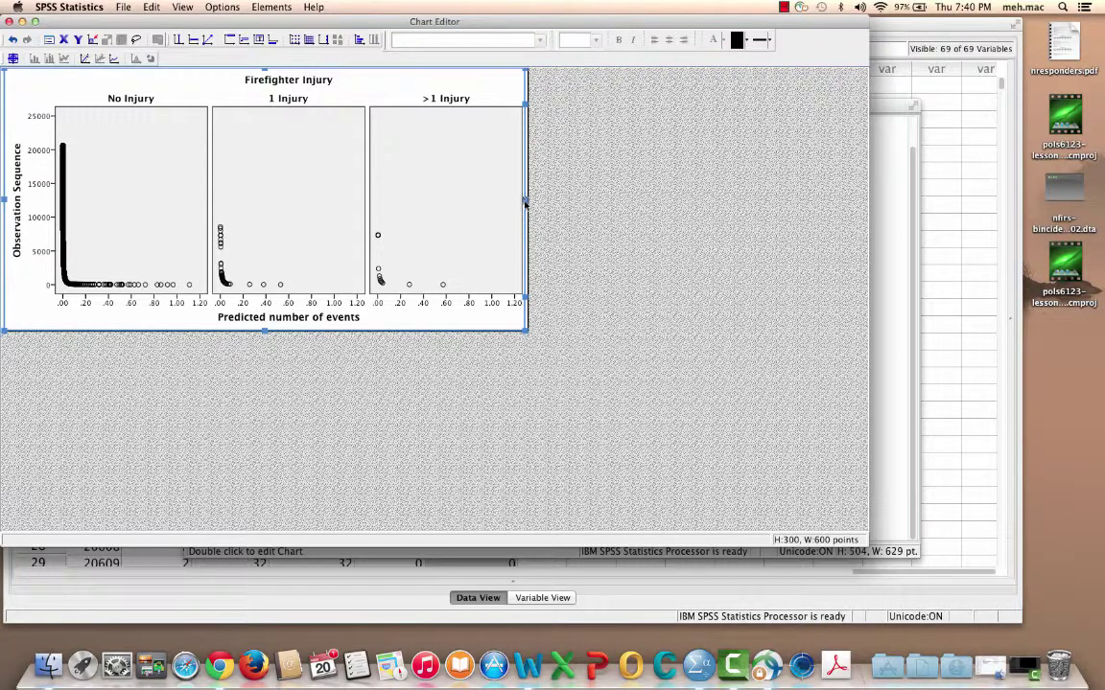
# Narrow the paneled plot frame slightly within the chart by pulling its lower corner inward.
pyautogui.moveTo(524, 203); pyautogui.dragTo(526, 203)
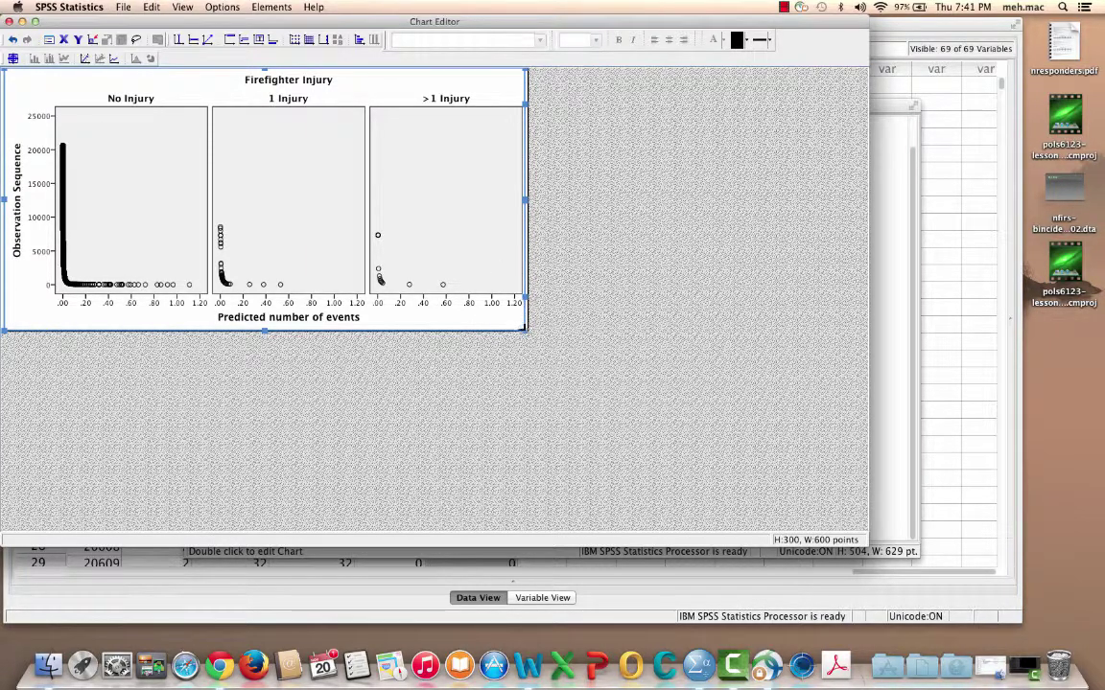
pyautogui.moveTo(526, 330); pyautogui.dragTo(506, 330)
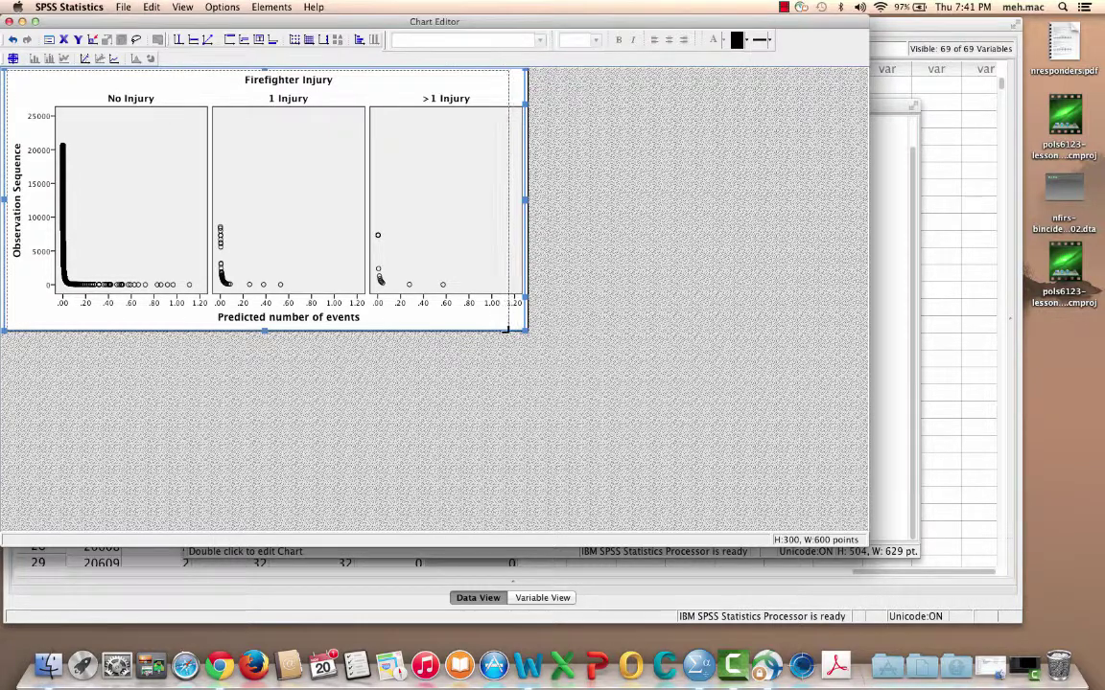
pyautogui.moveTo(633, 328); pyautogui.dragTo(633, 328)
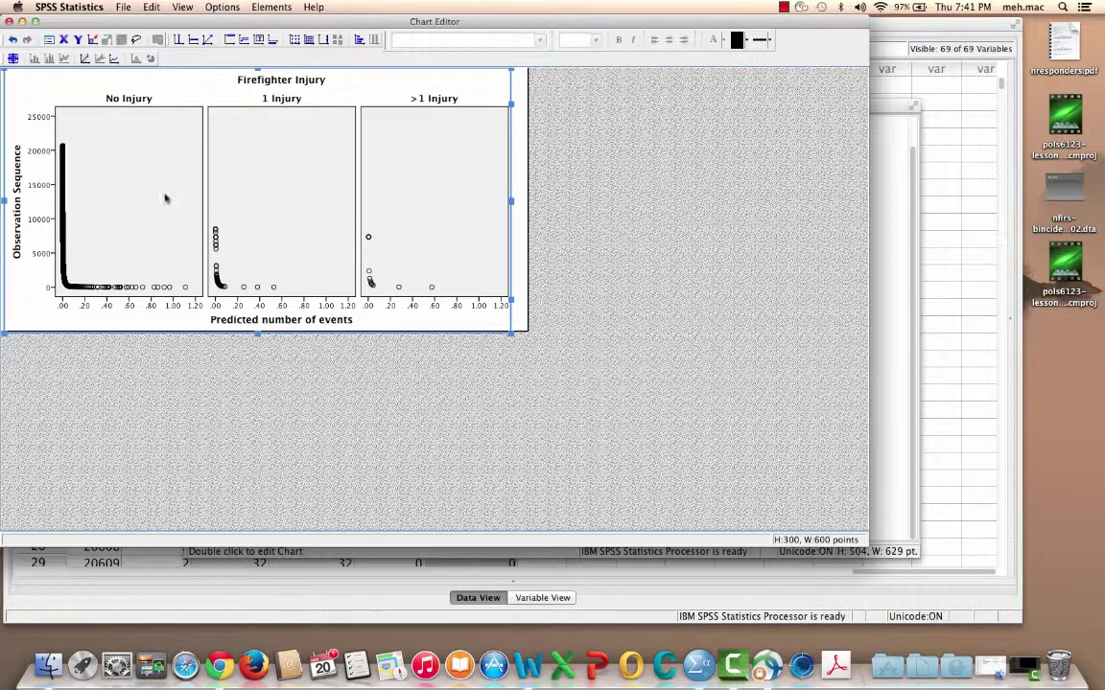
# Add a vertical reference line at position 0 on the Predicted number of events axis.
pyautogui.click(178, 40)
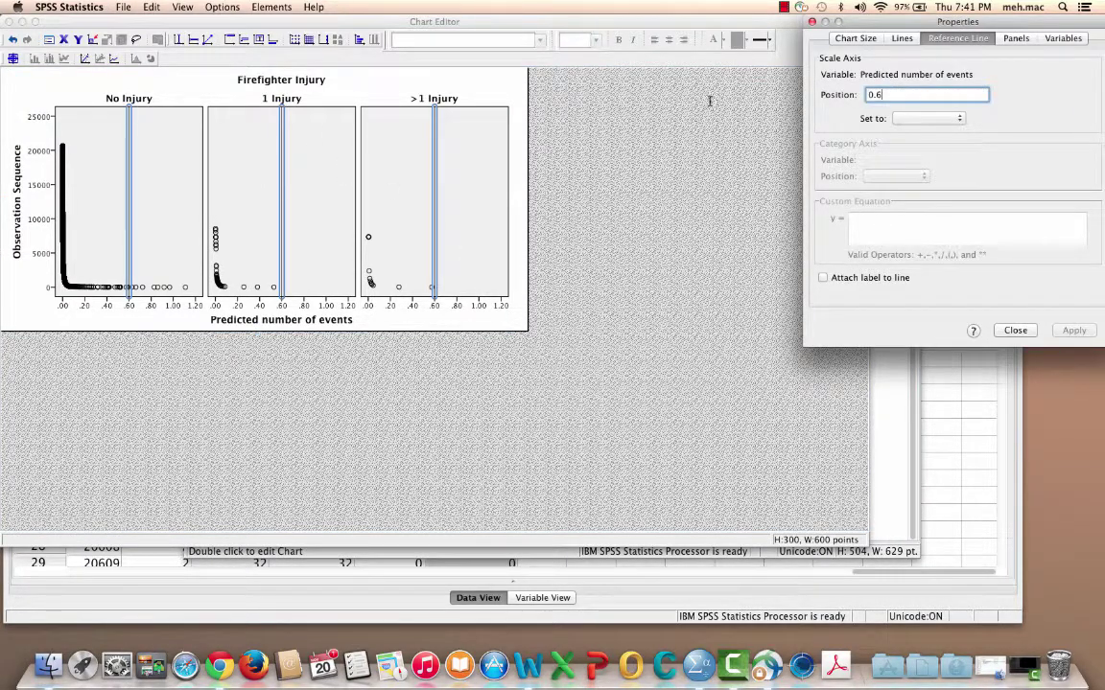
pyautogui.press('BackSpace')
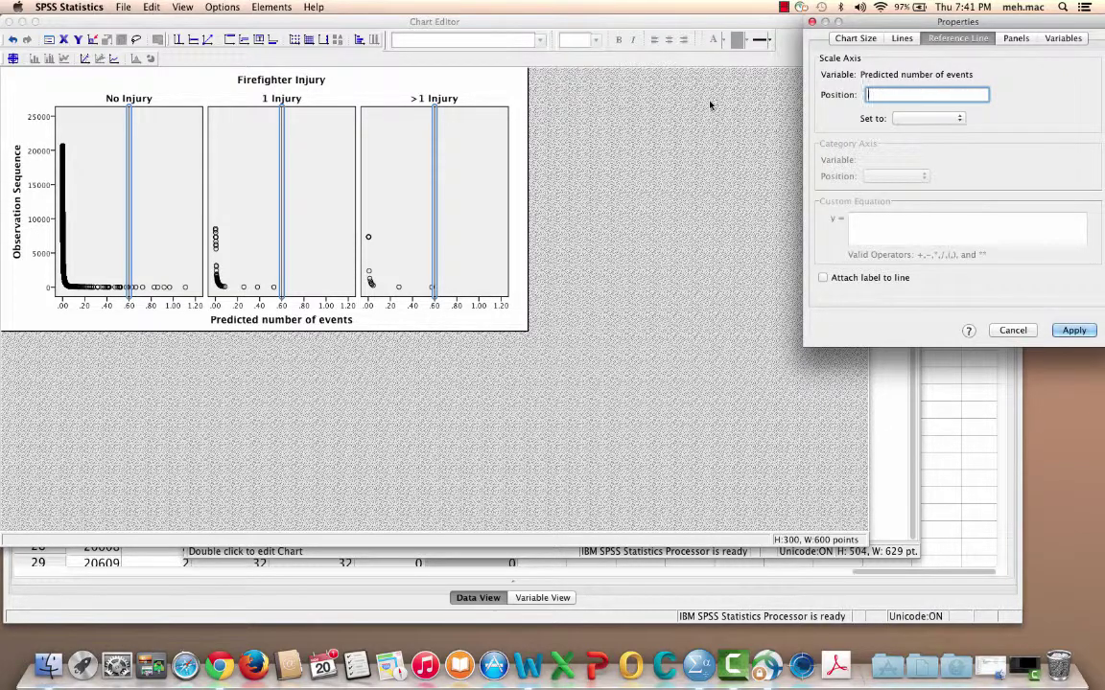
pyautogui.write('0')
pyautogui.click(1066, 331)
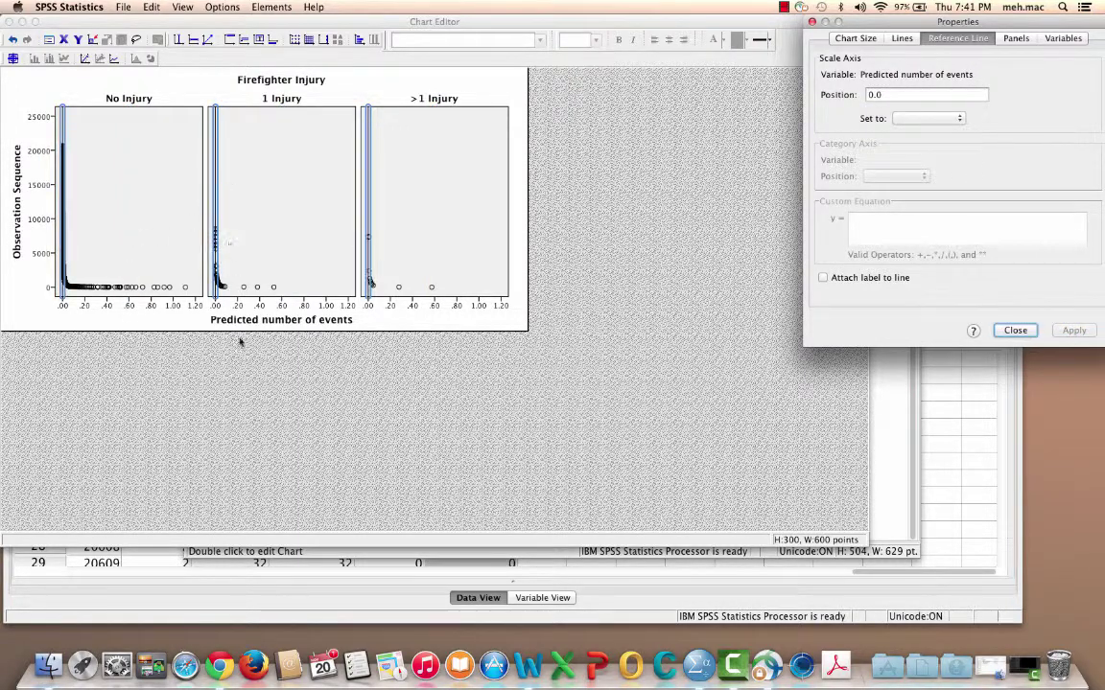
pyautogui.click(239, 369)
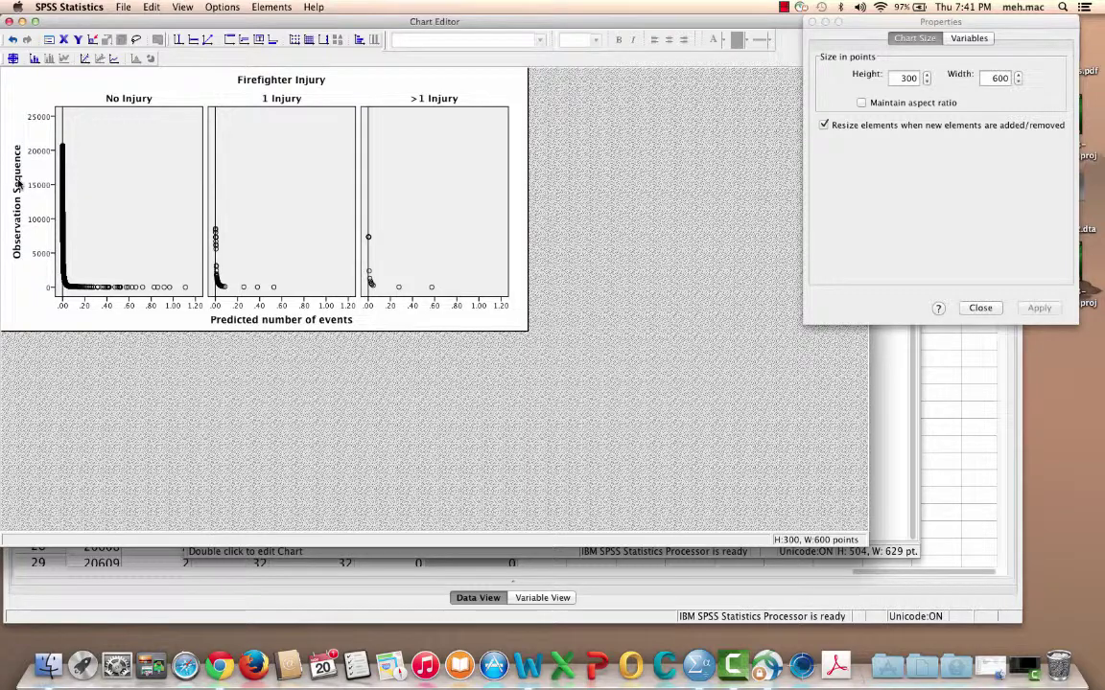
pyautogui.click(257, 290)
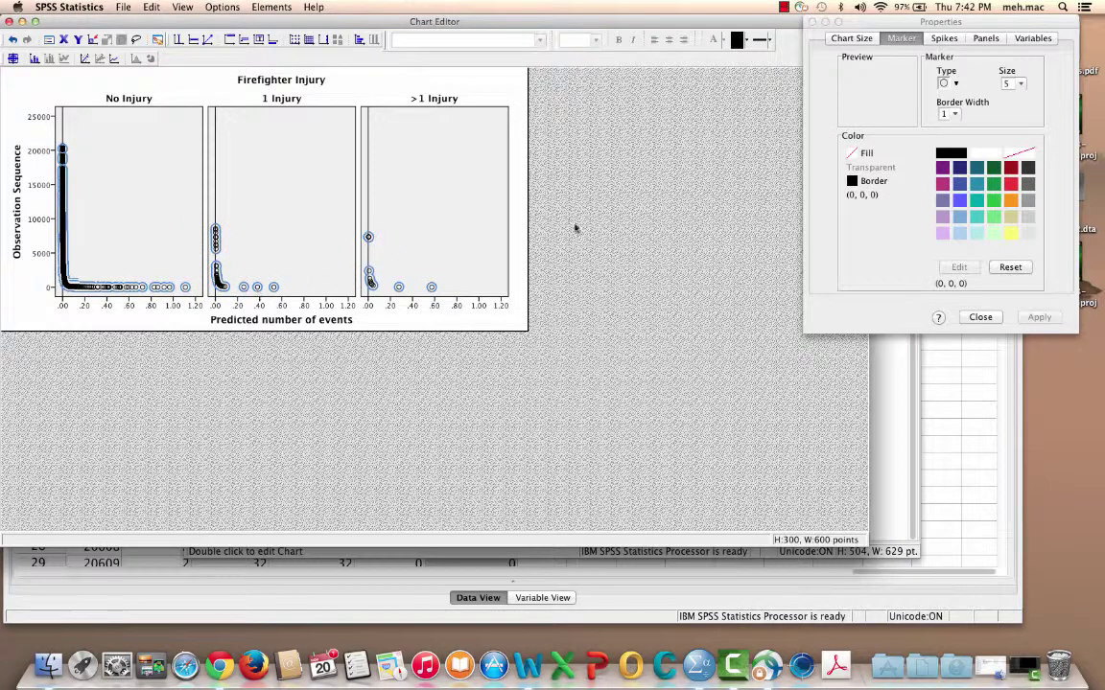
pyautogui.click(1020, 84)
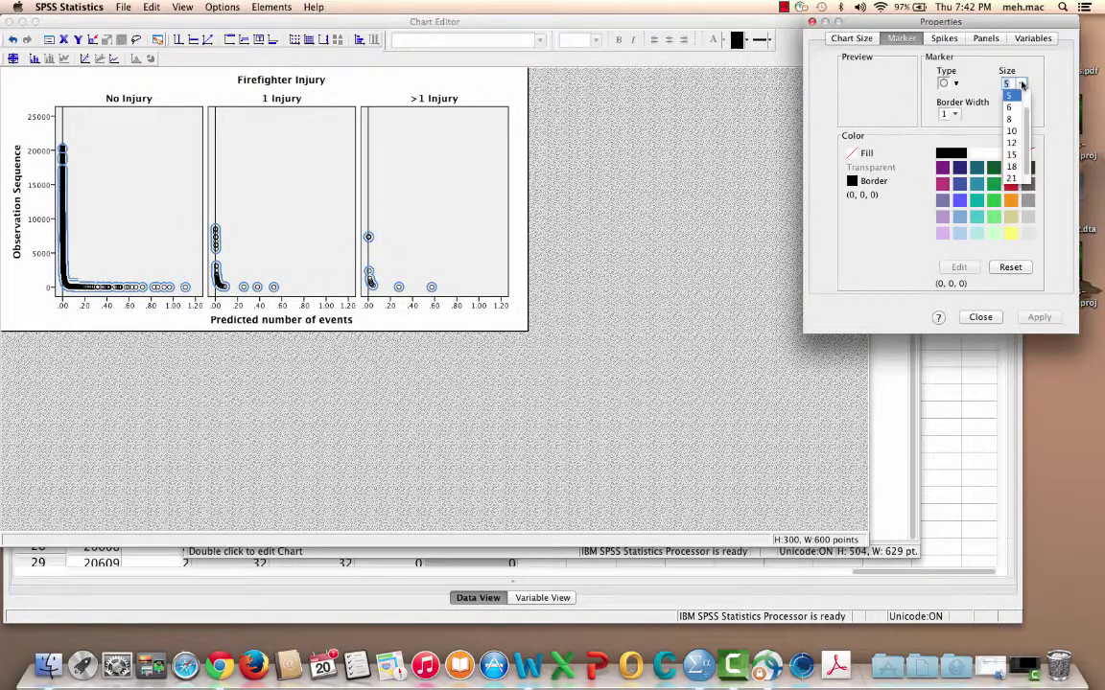
pyautogui.click(1014, 144)
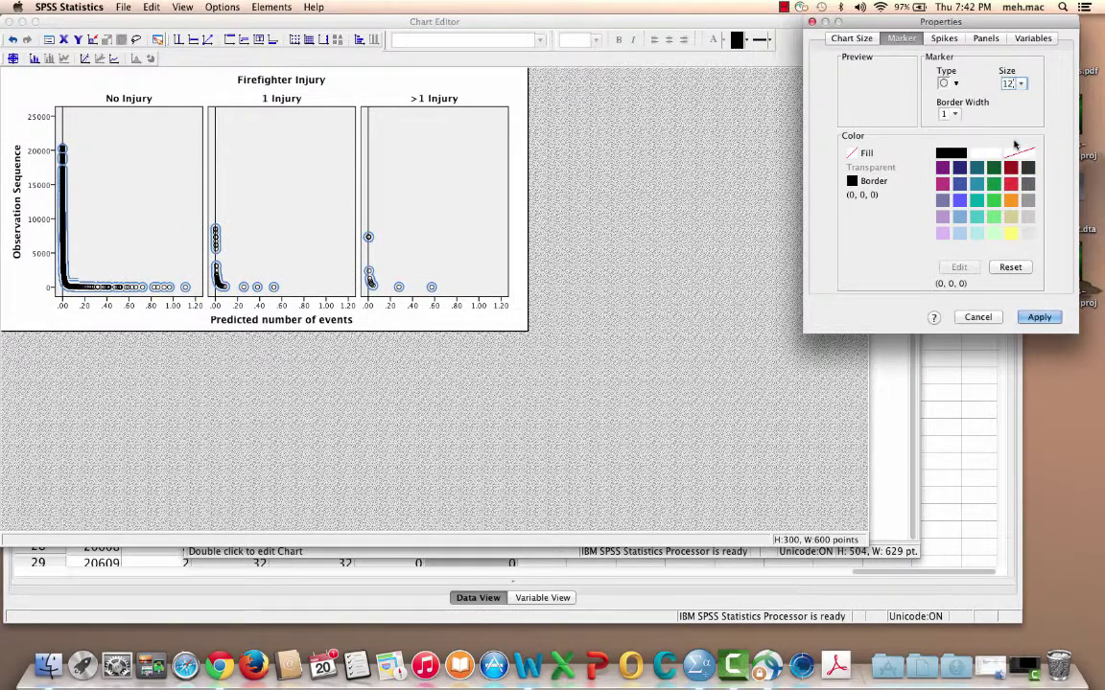
pyautogui.click(955, 85)
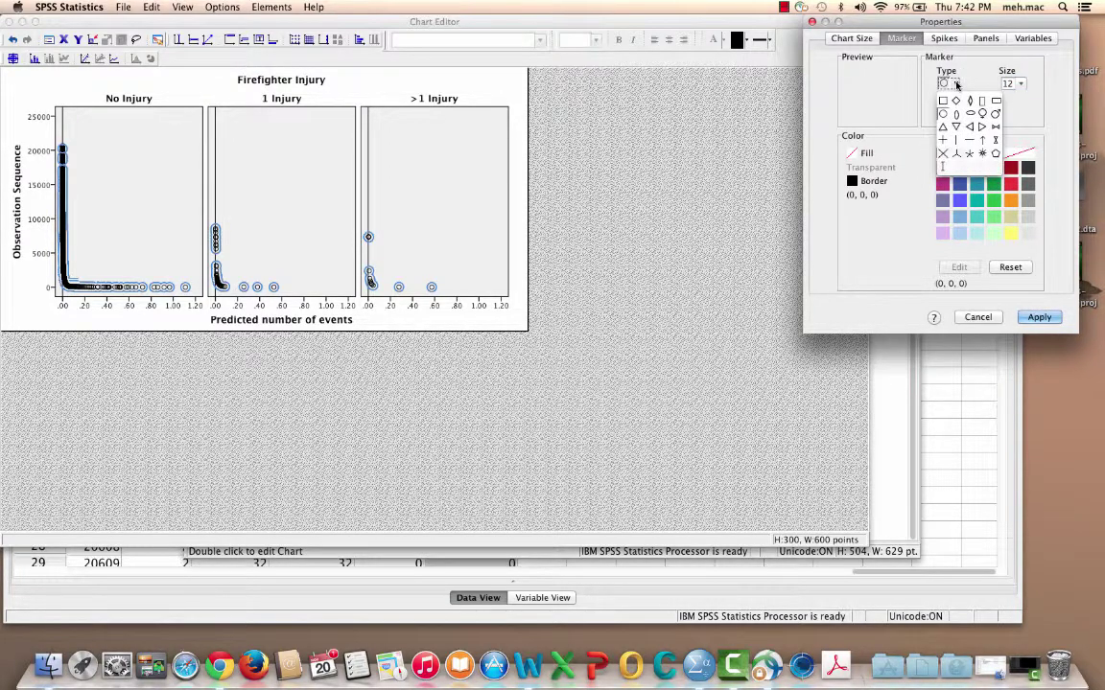
pyautogui.click(982, 316)
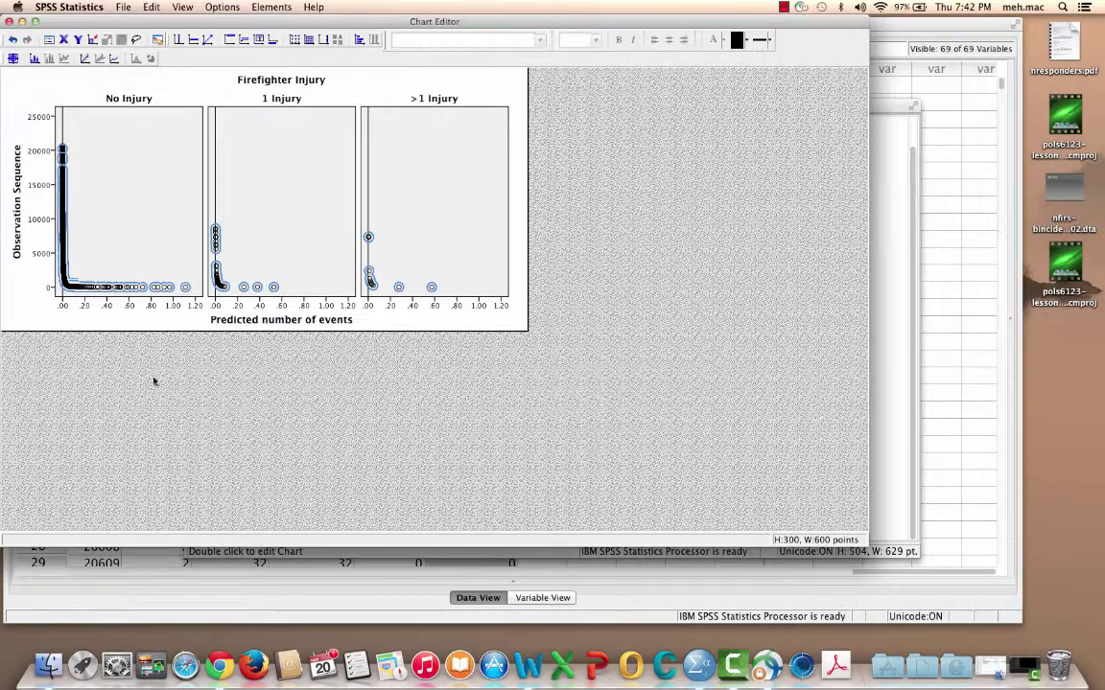
# Change the markers of all scatterplot points to X-shaped crosses with a size of 12.
pyautogui.click(153, 341)
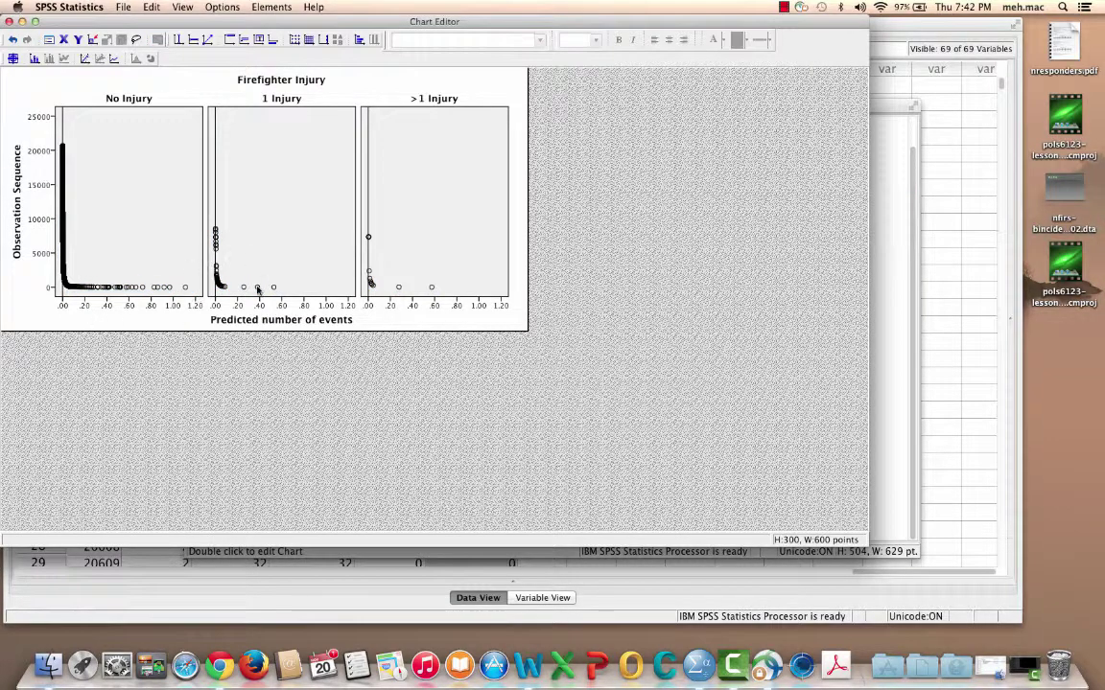
pyautogui.click(257, 288)
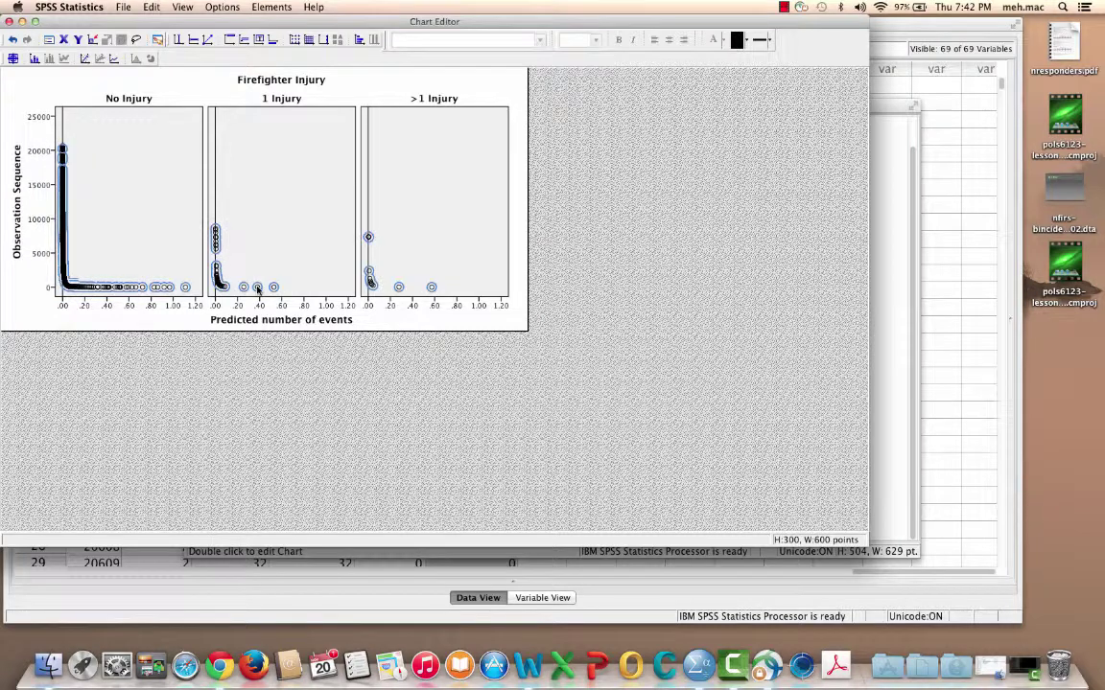
pyautogui.click(257, 289)
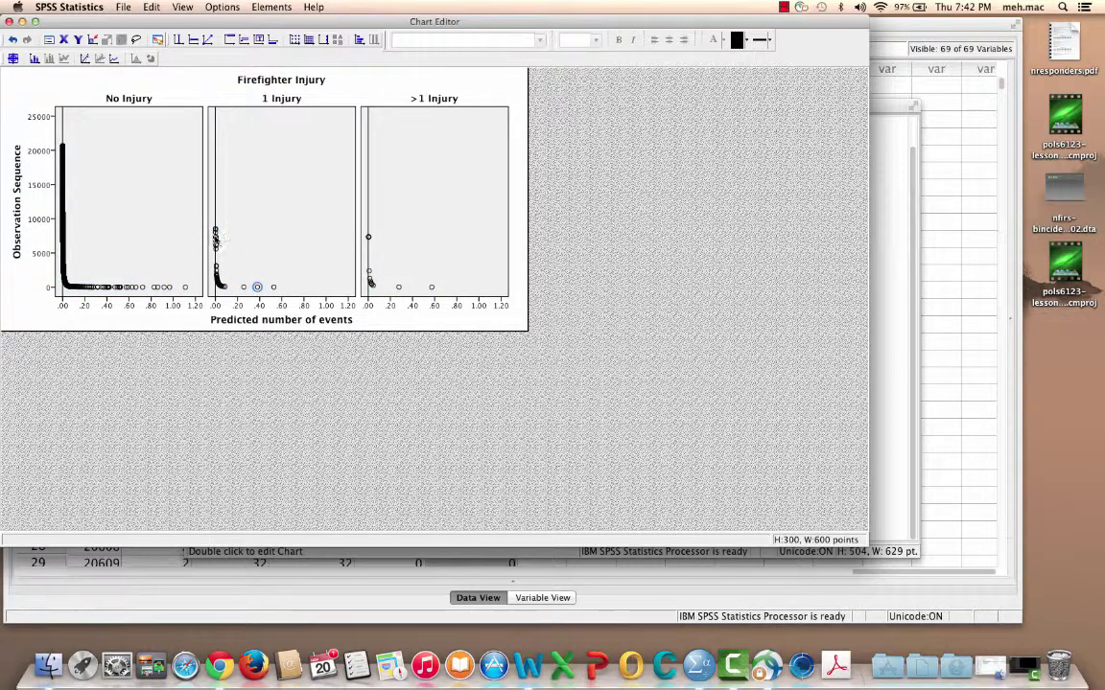
pyautogui.click(216, 266)
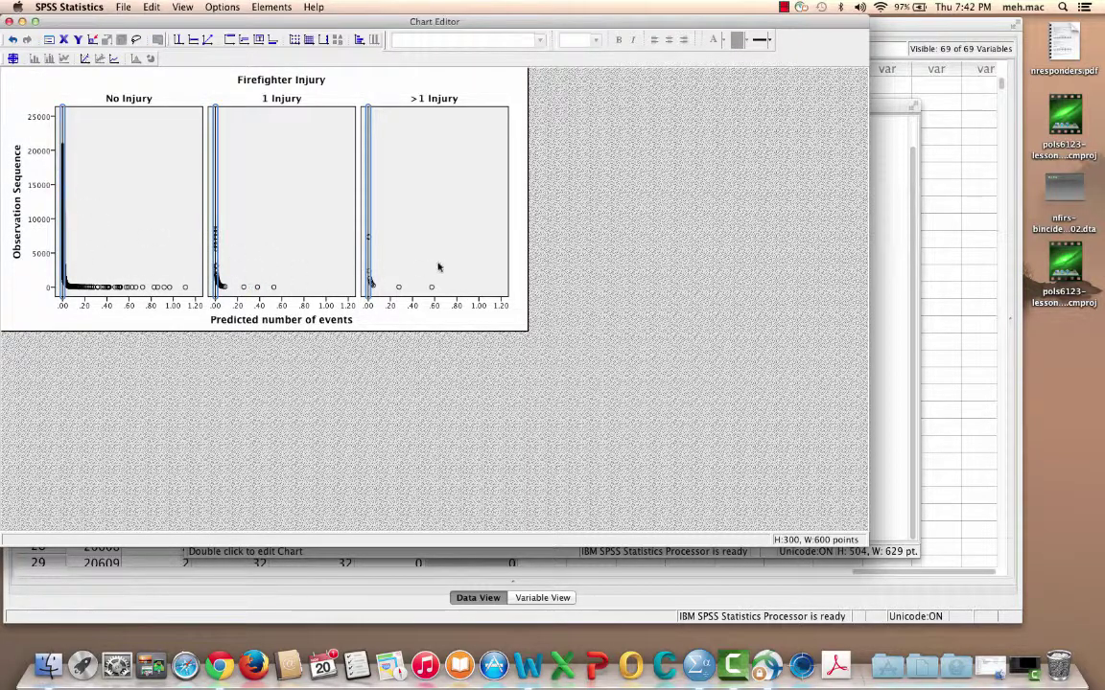
pyautogui.doubleClick(274, 289)
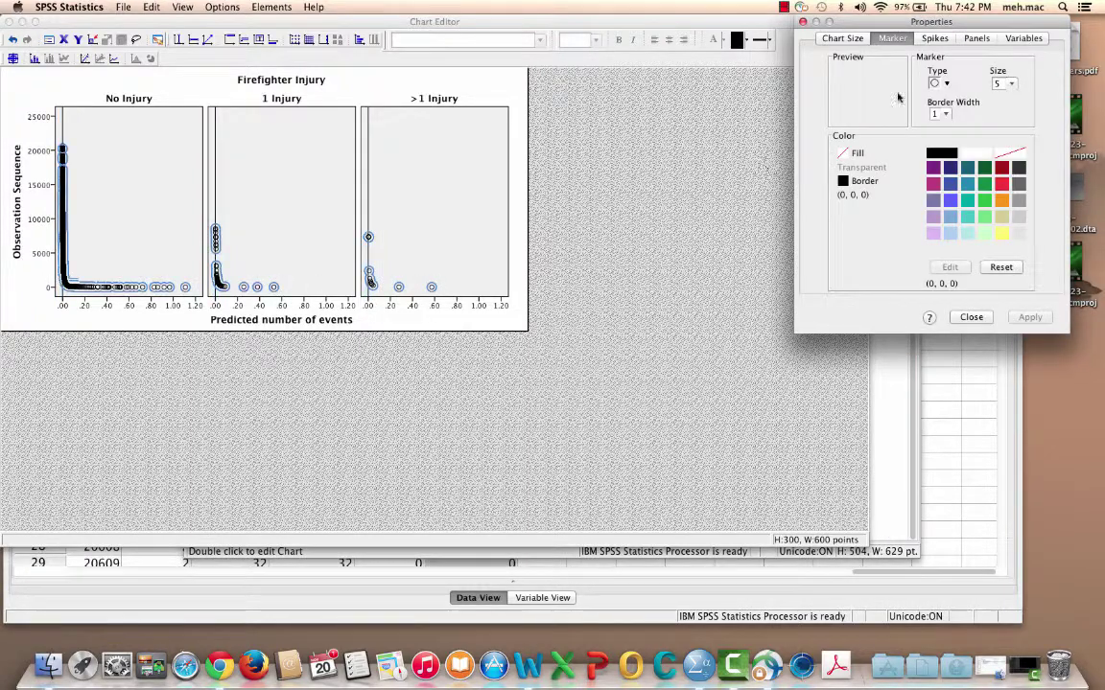
pyautogui.click(940, 84)
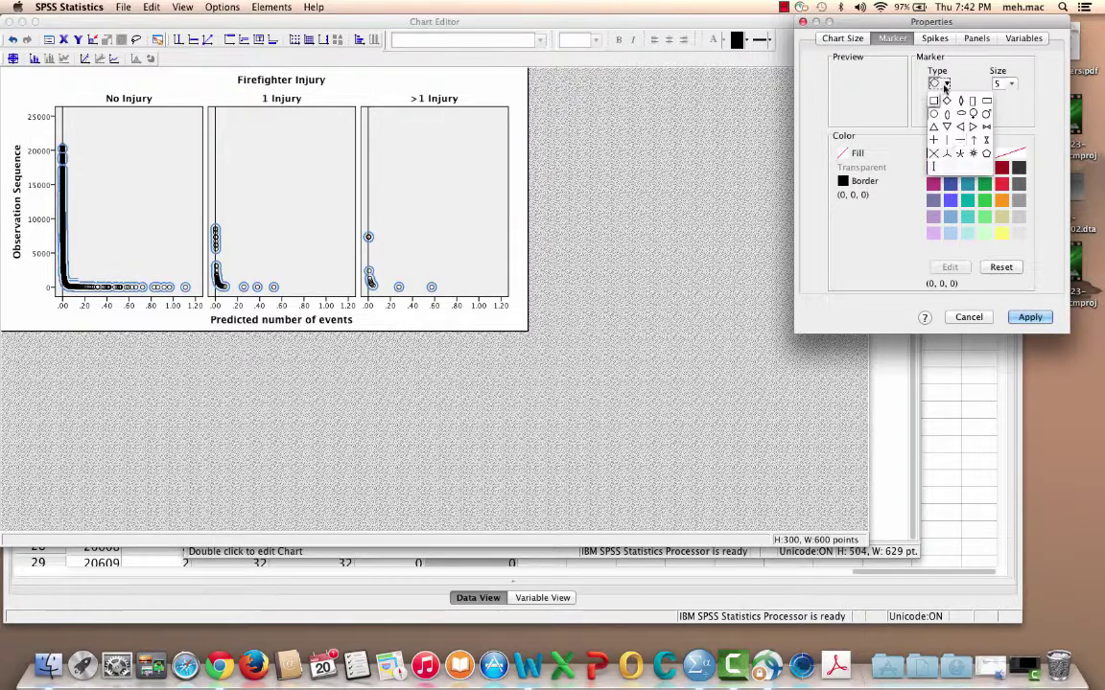
pyautogui.click(933, 153)
pyautogui.click(1007, 83)
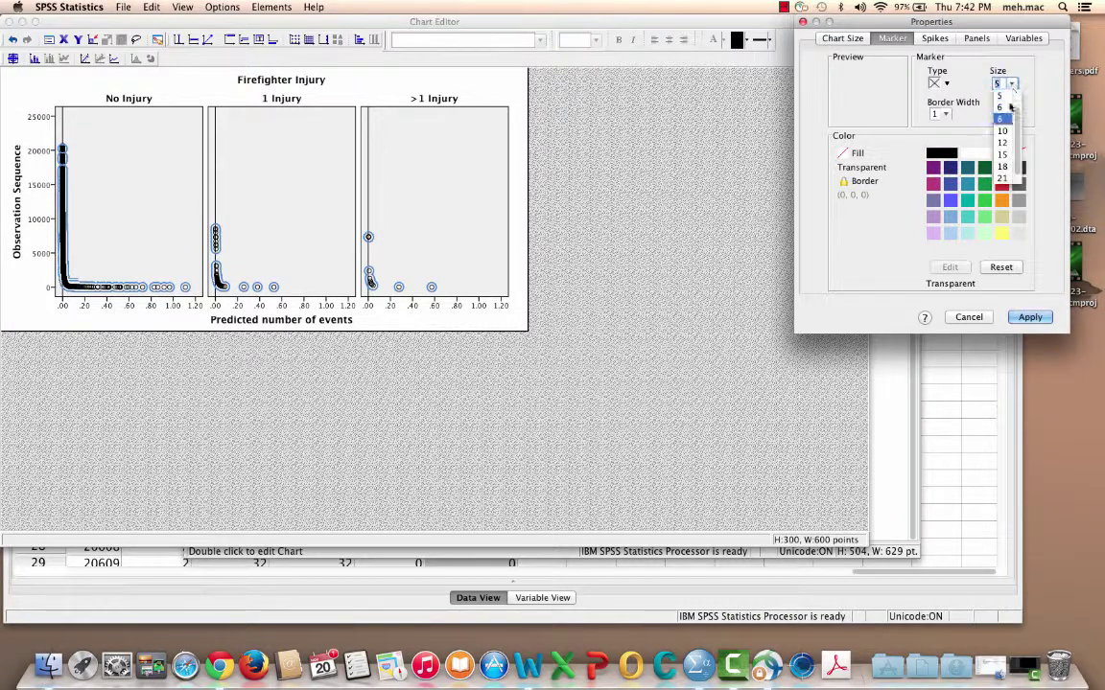
pyautogui.click(1004, 143)
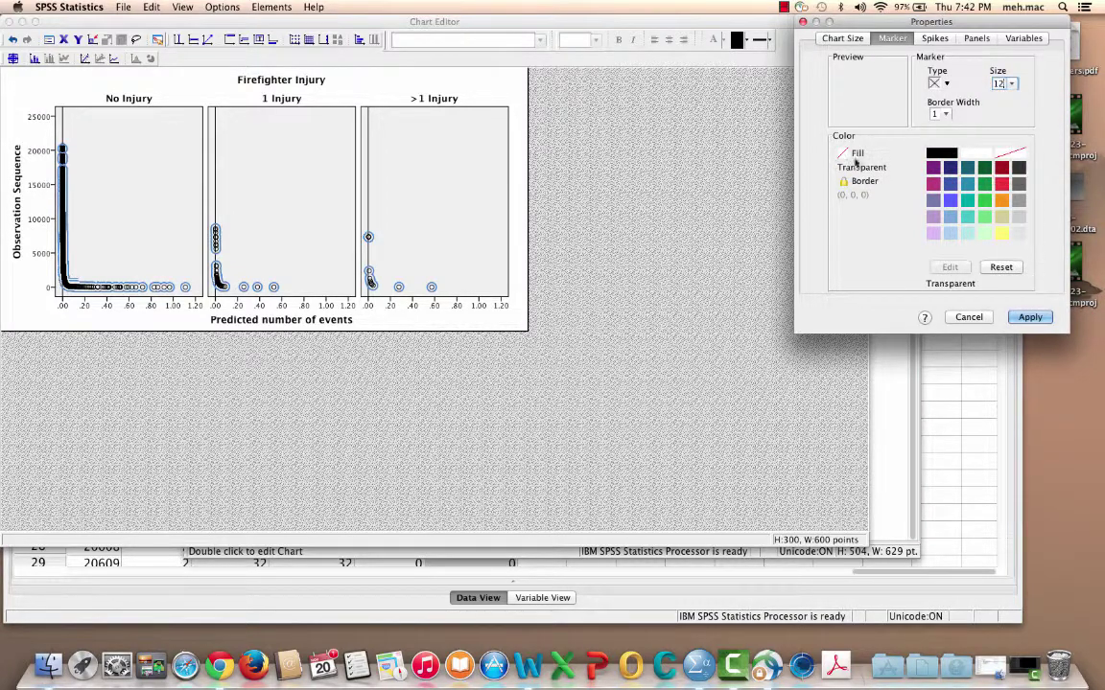
pyautogui.click(1028, 319)
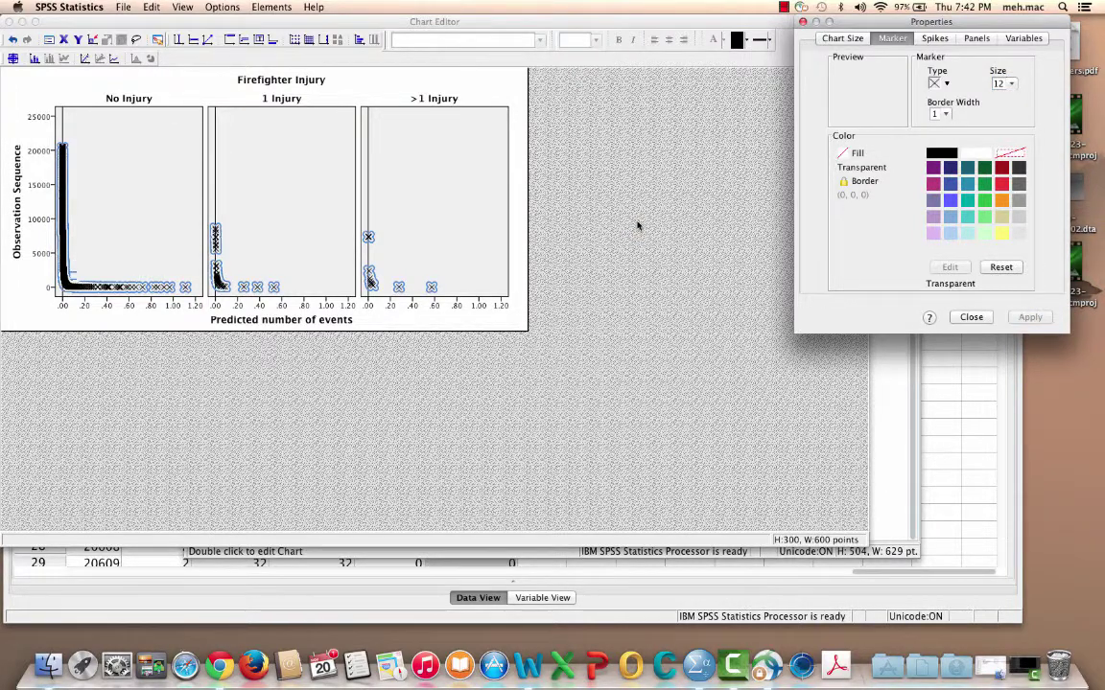
pyautogui.click(698, 246)
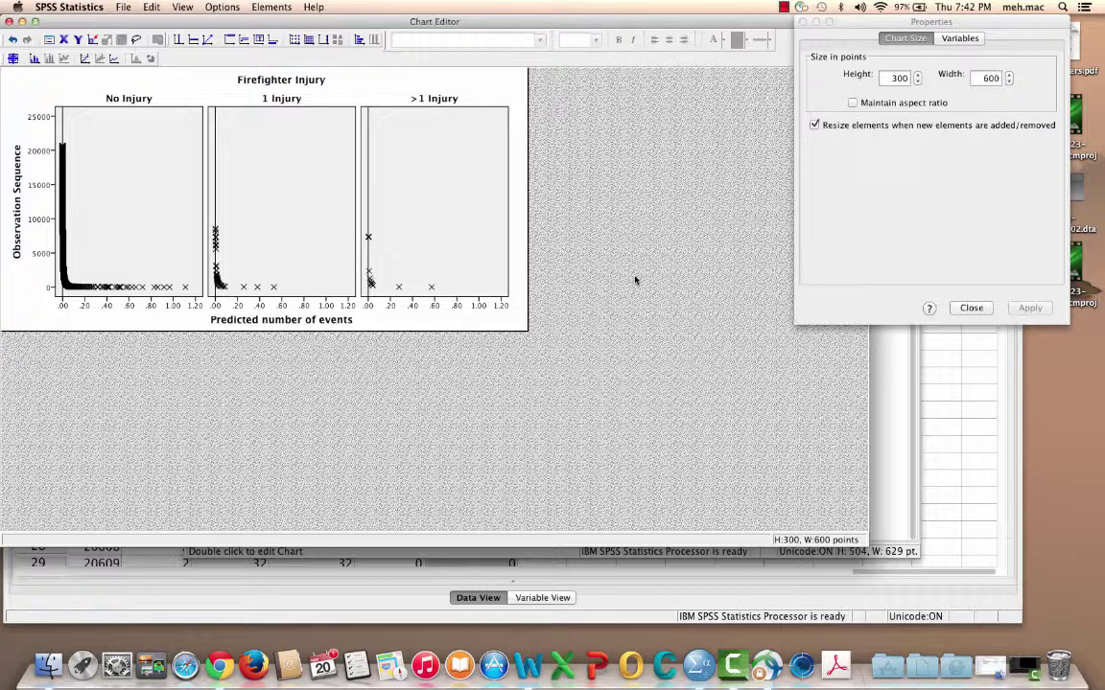
pyautogui.click(971, 307)
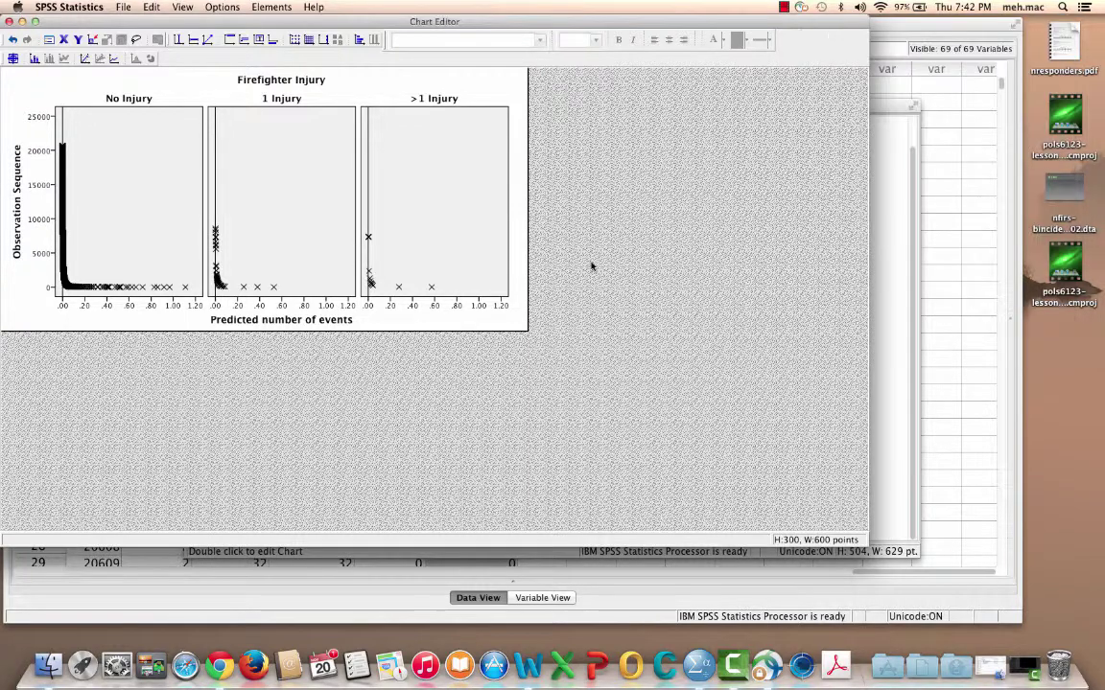
# Change the vertical axis title to "Obs. Sequence (most to least likely)".
pyautogui.doubleClick(19, 198)
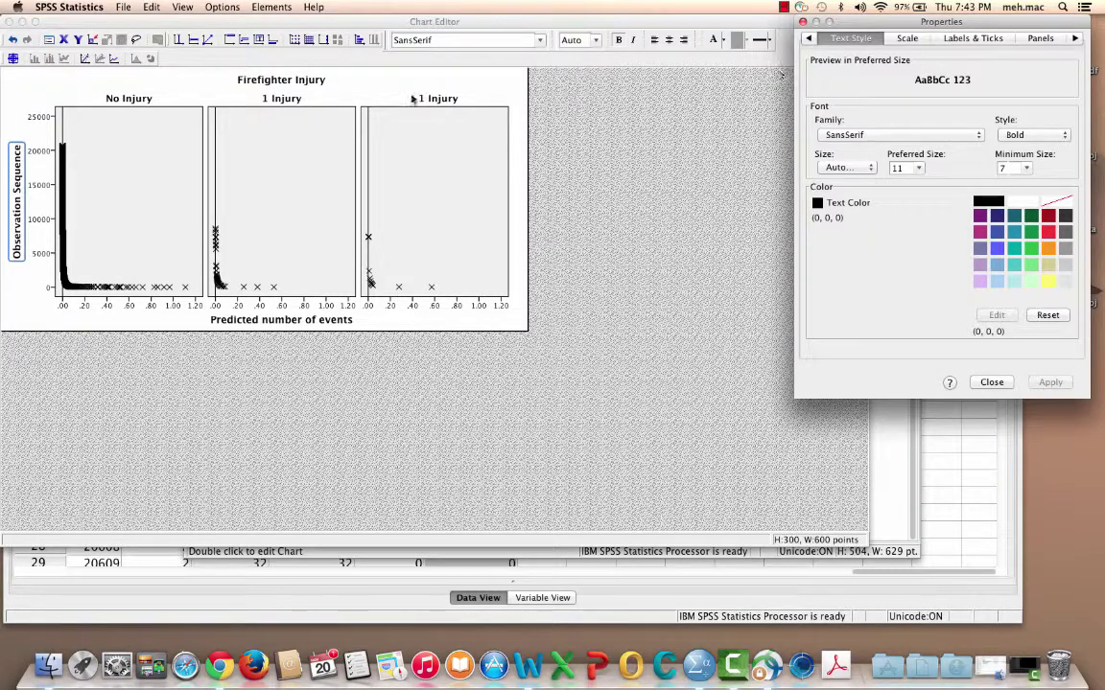
pyautogui.click(16, 143)
pyautogui.click(17, 160)
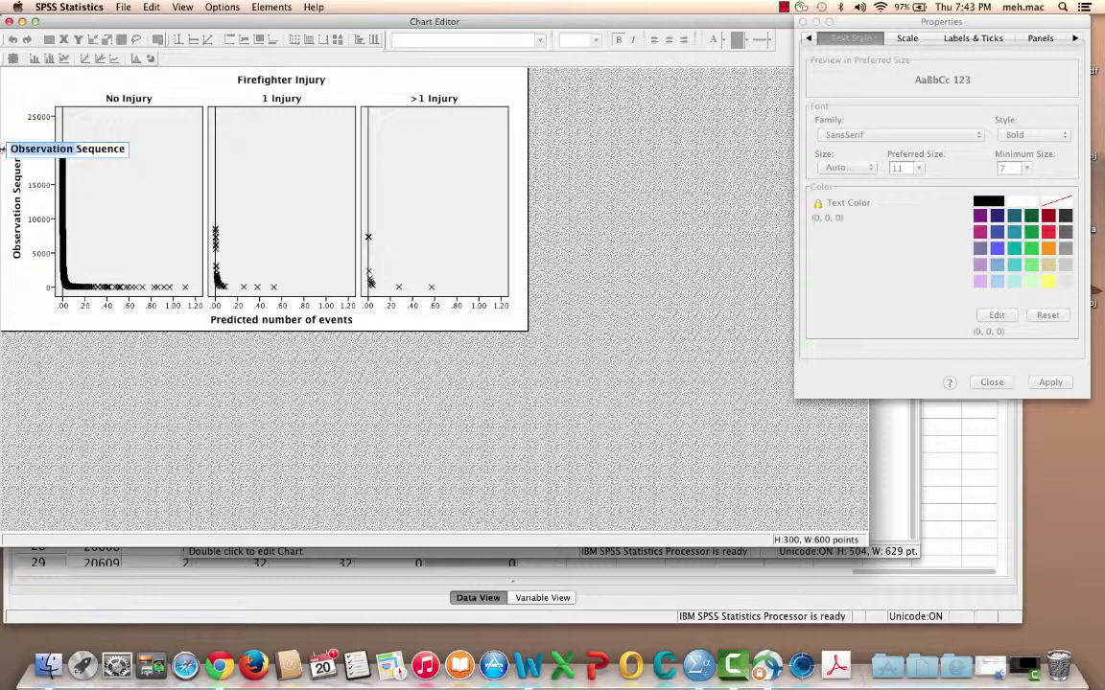
pyautogui.press('BackSpace')
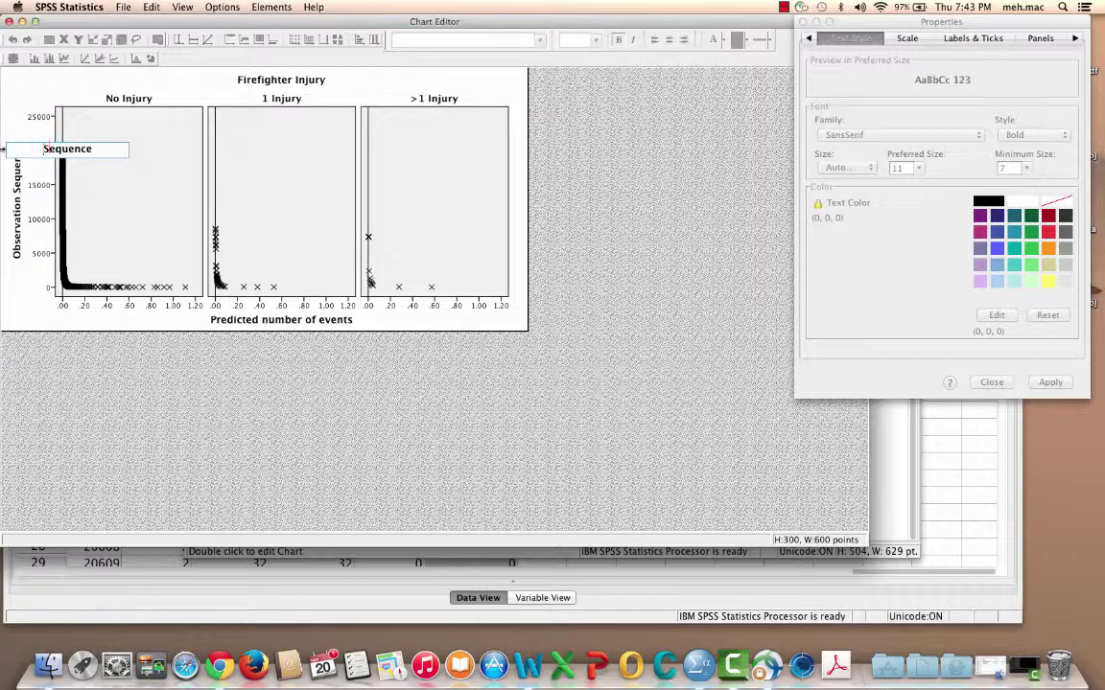
pyautogui.write('(')
pyautogui.write('OV')
pyautogui.write('s')
pyautogui.write('. ')
pyautogui.write('mo')
pyautogui.press('BackSpace')
pyautogui.press('BackSpace')
pyautogui.write('most to')
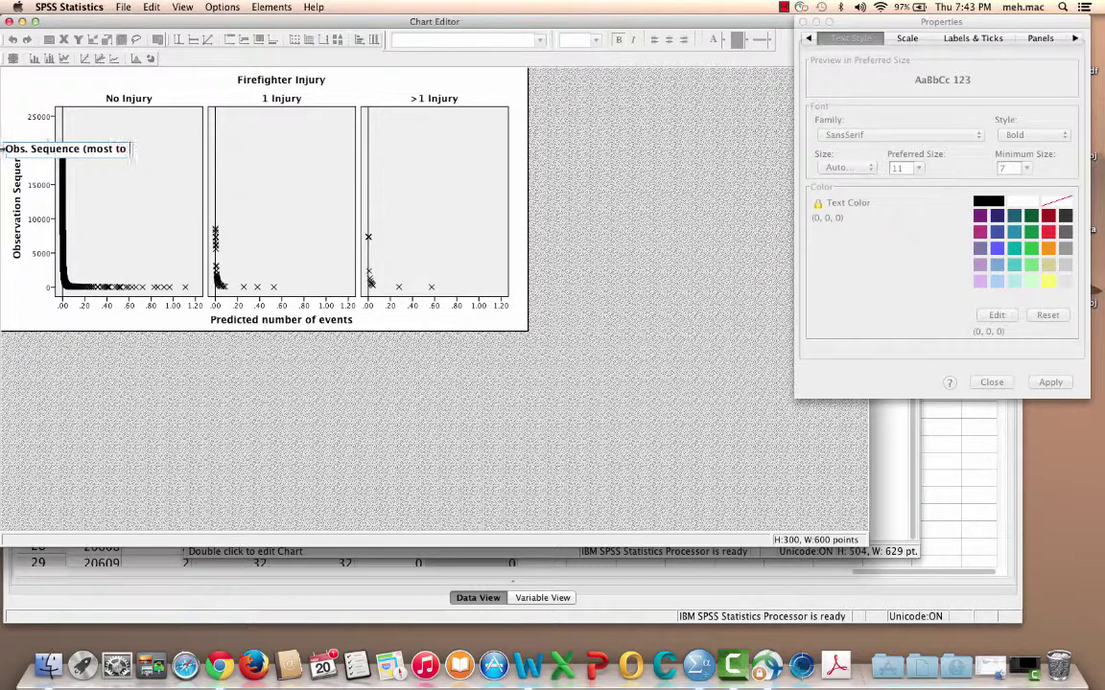
pyautogui.write(' least likely)')
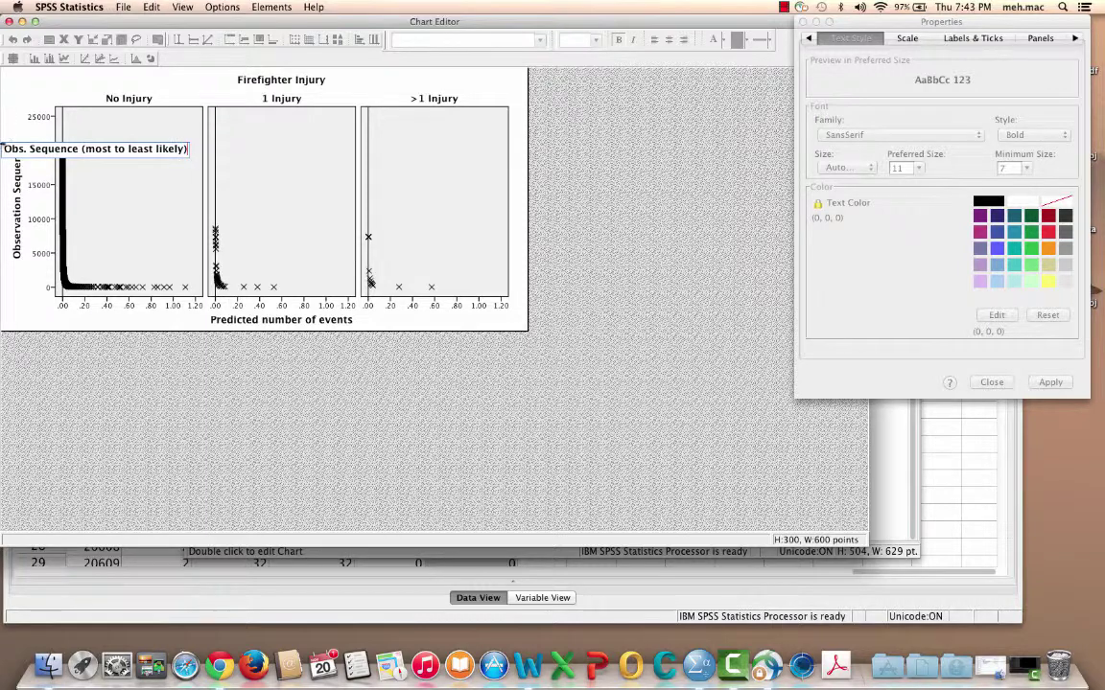
pyautogui.click(266, 277)
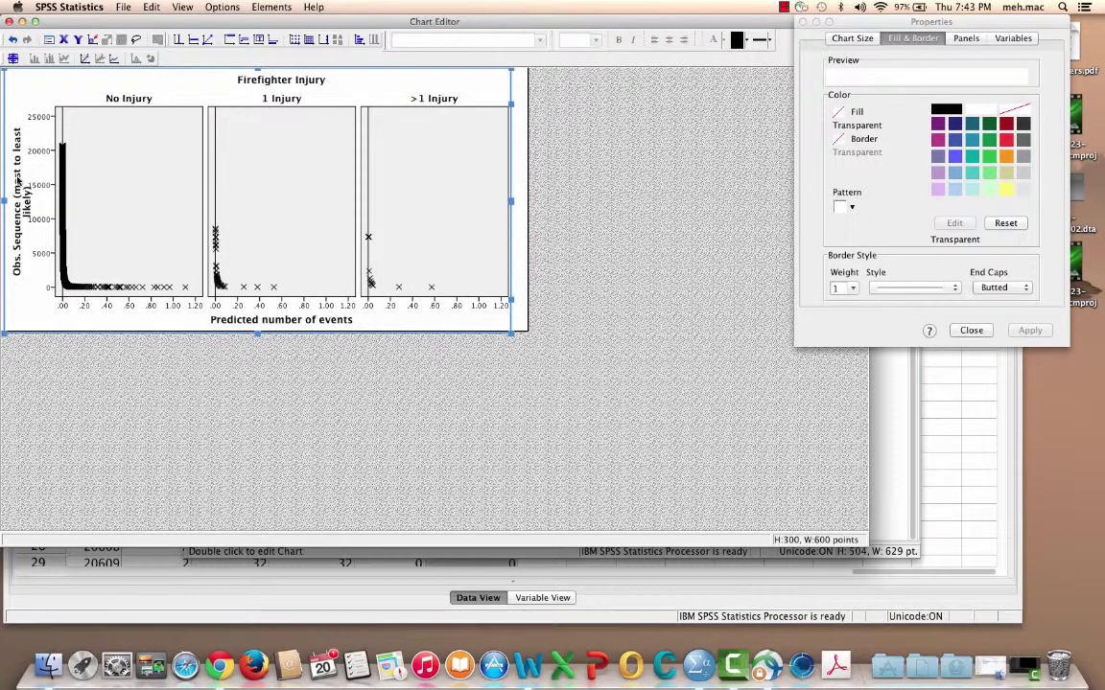
# Shorten the vertical axis title to "Obs. (most to least-likely)" and close the chart editor.
pyautogui.click(17, 178)
pyautogui.click(17, 178)
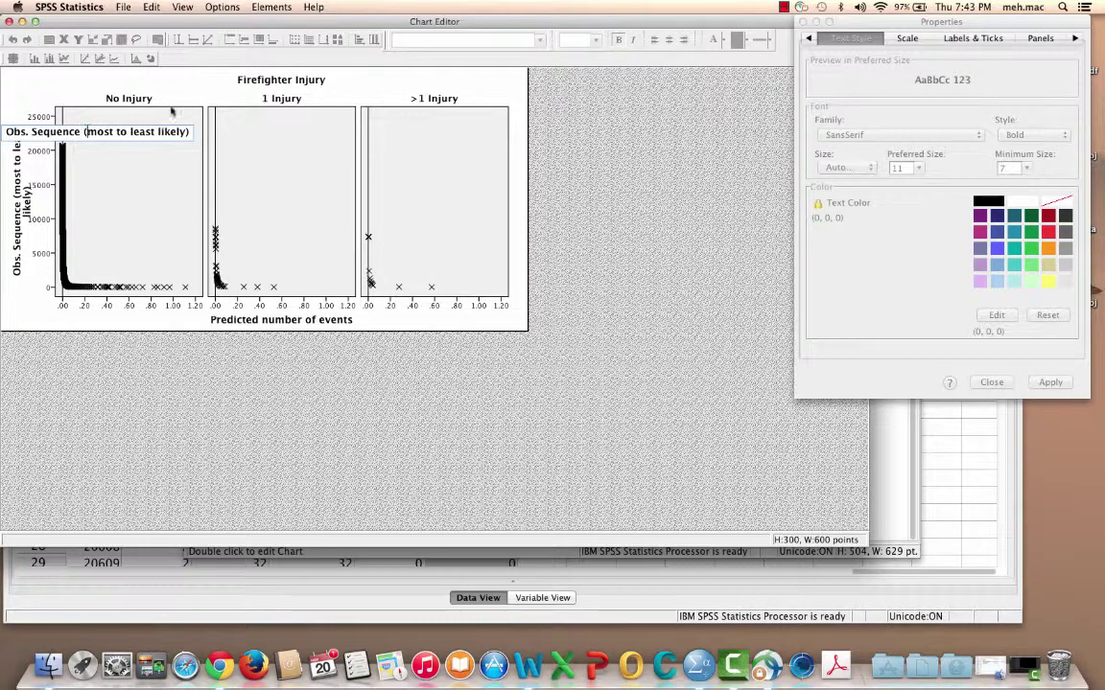
pyautogui.press('BackSpace')
pyautogui.press('BackSpace')
pyautogui.press('BackSpace')
pyautogui.press('BackSpace')
pyautogui.press('BackSpace')
pyautogui.press('BackSpace')
pyautogui.press('BackSpace')
pyautogui.press('BackSpace')
pyautogui.press('BackSpace')
pyautogui.press('BackSpace')
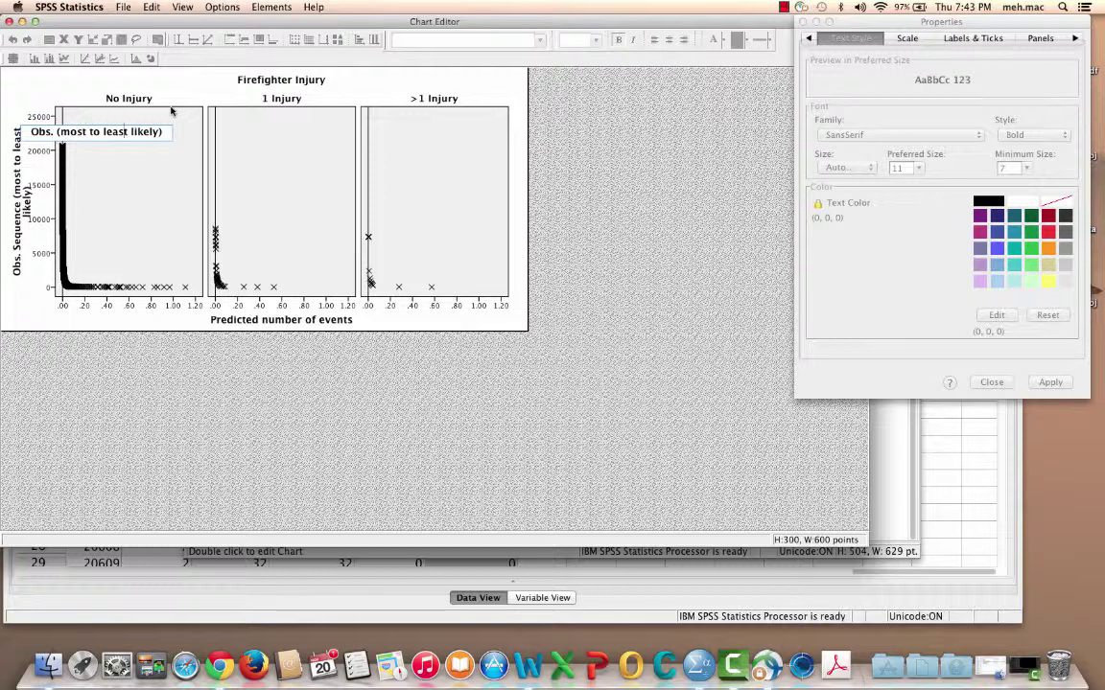
pyautogui.press('BackSpace')
pyautogui.write('-')
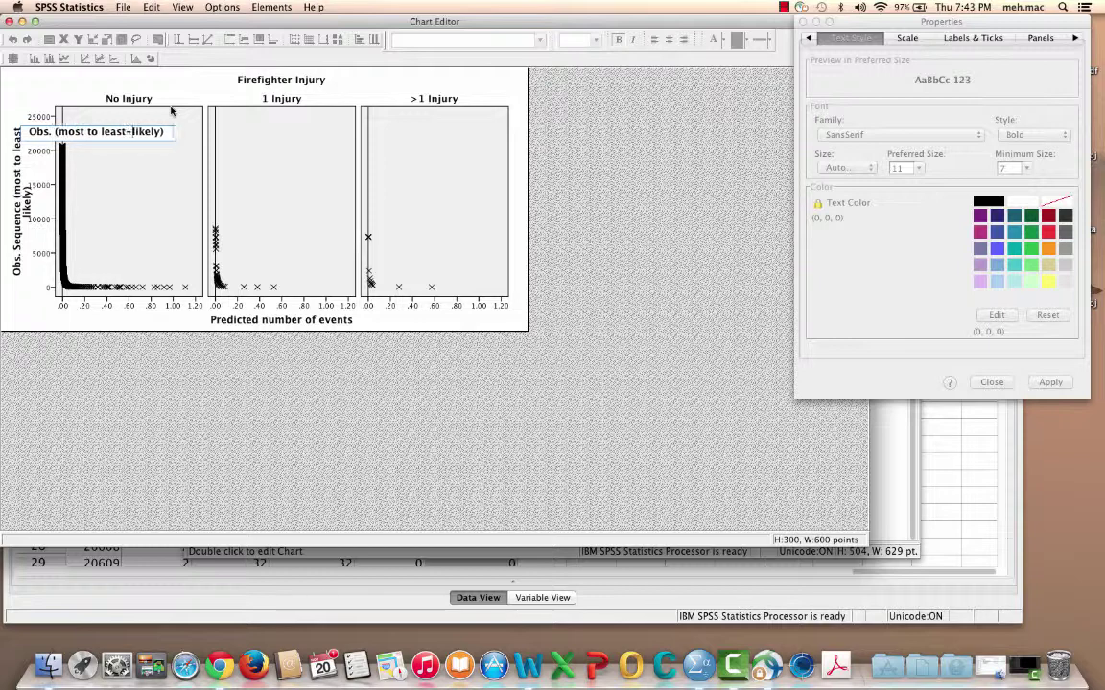
pyautogui.press('BackSpace')
pyautogui.press('BackSpace')
pyautogui.press('BackSpace')
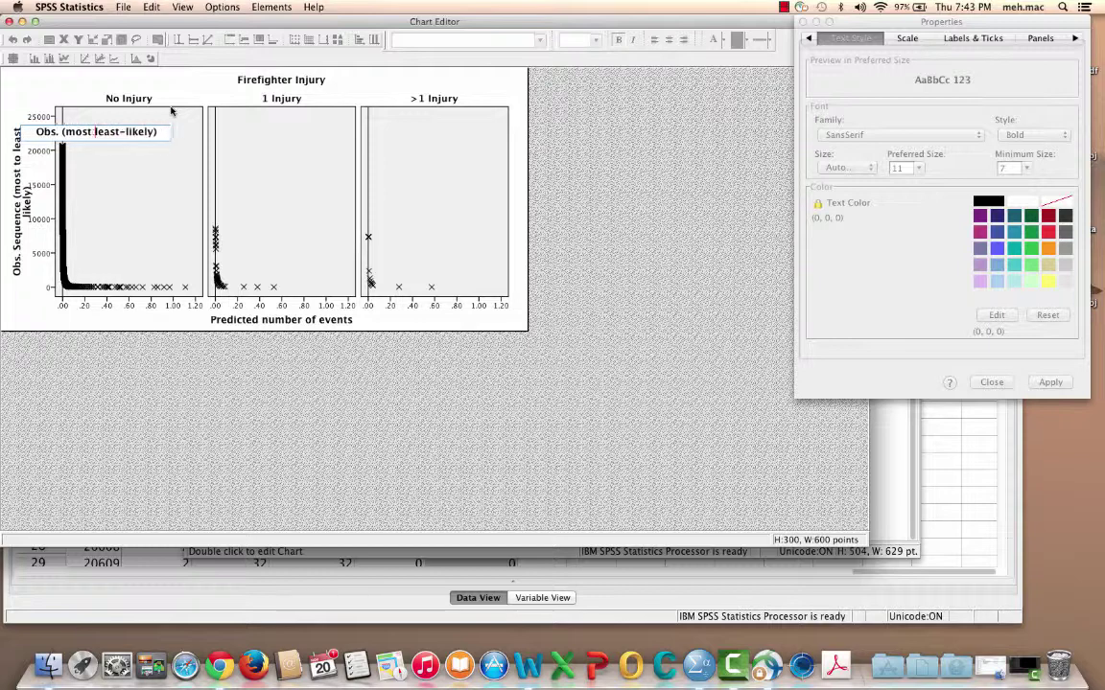
pyautogui.write('to')
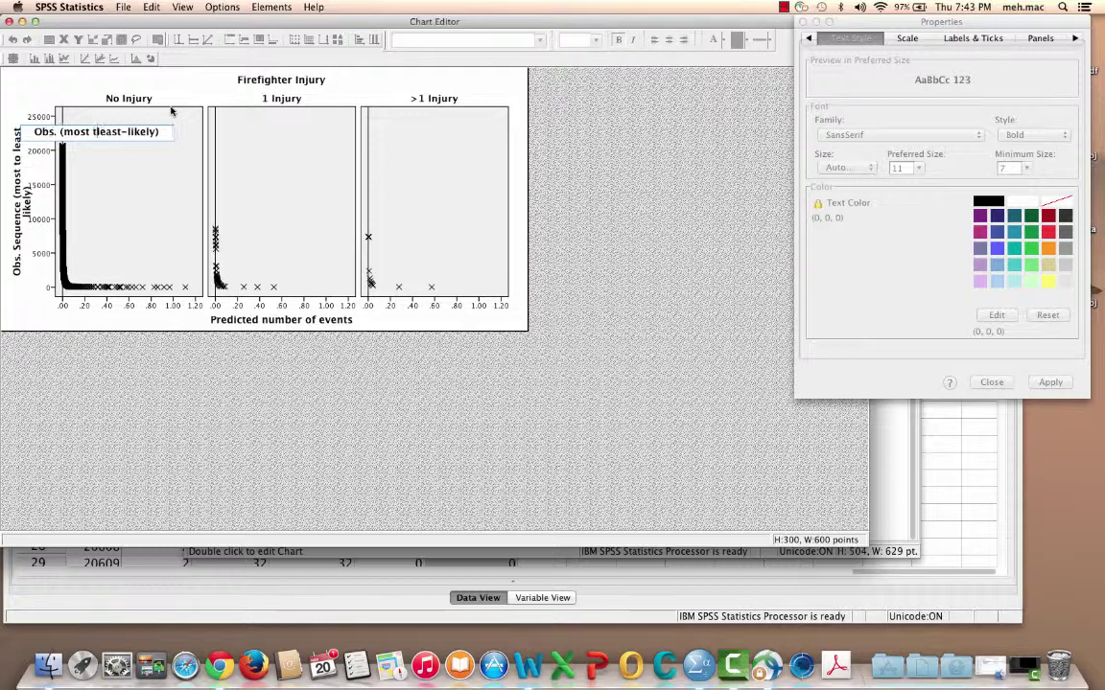
pyautogui.click(23, 309)
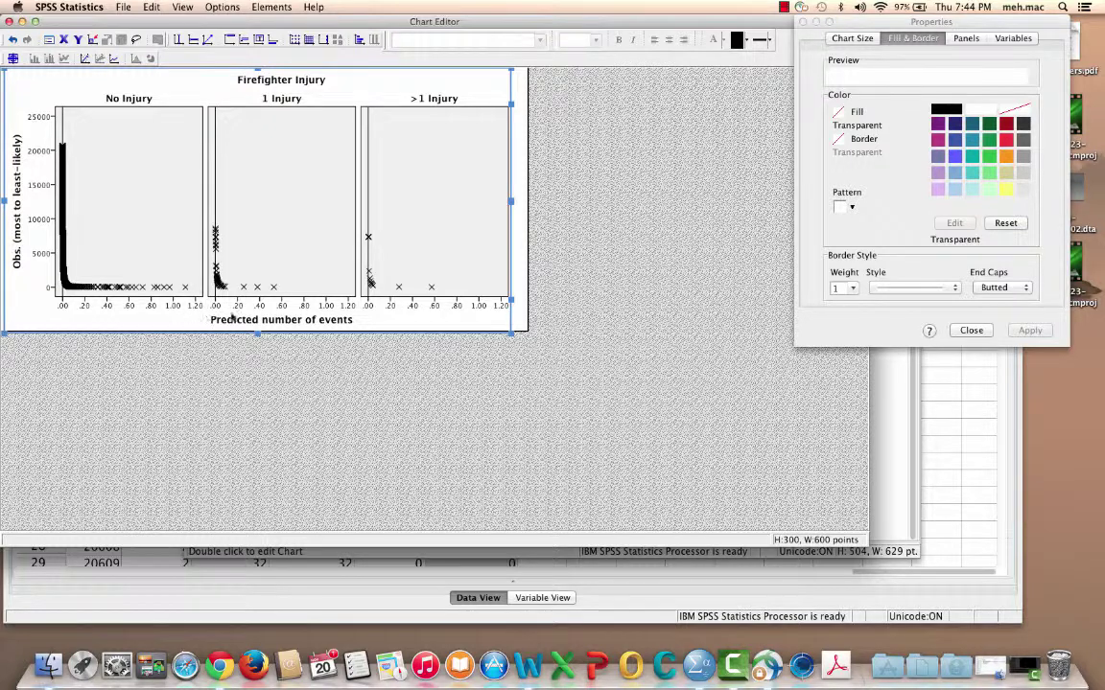
pyautogui.click(971, 330)
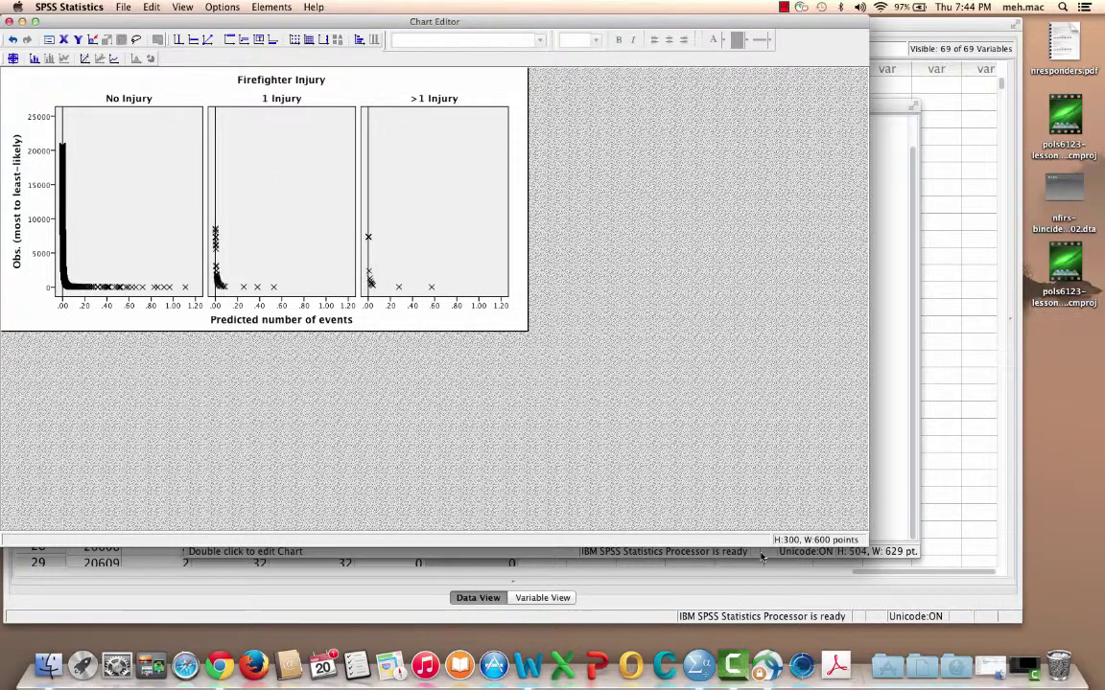
pyautogui.click(8, 20)
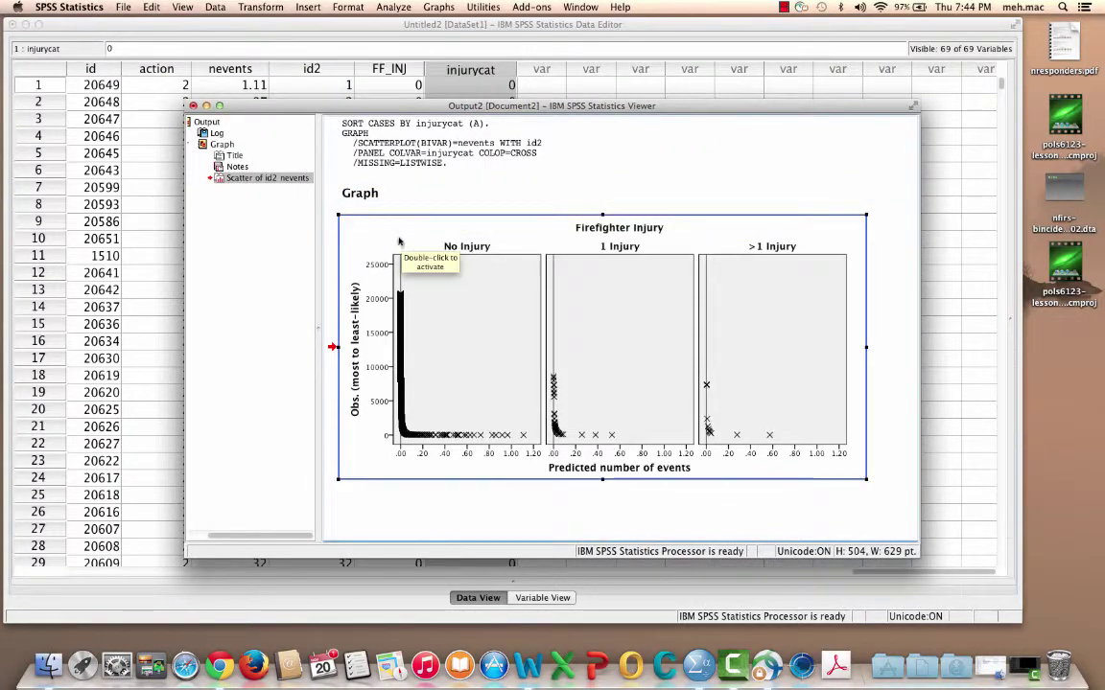
# Set up an export of the selected scatterplot with document type None (Graphics only) and graphics type PNG.
pyautogui.click(387, 232)
pyautogui.rightClick(349, 209)
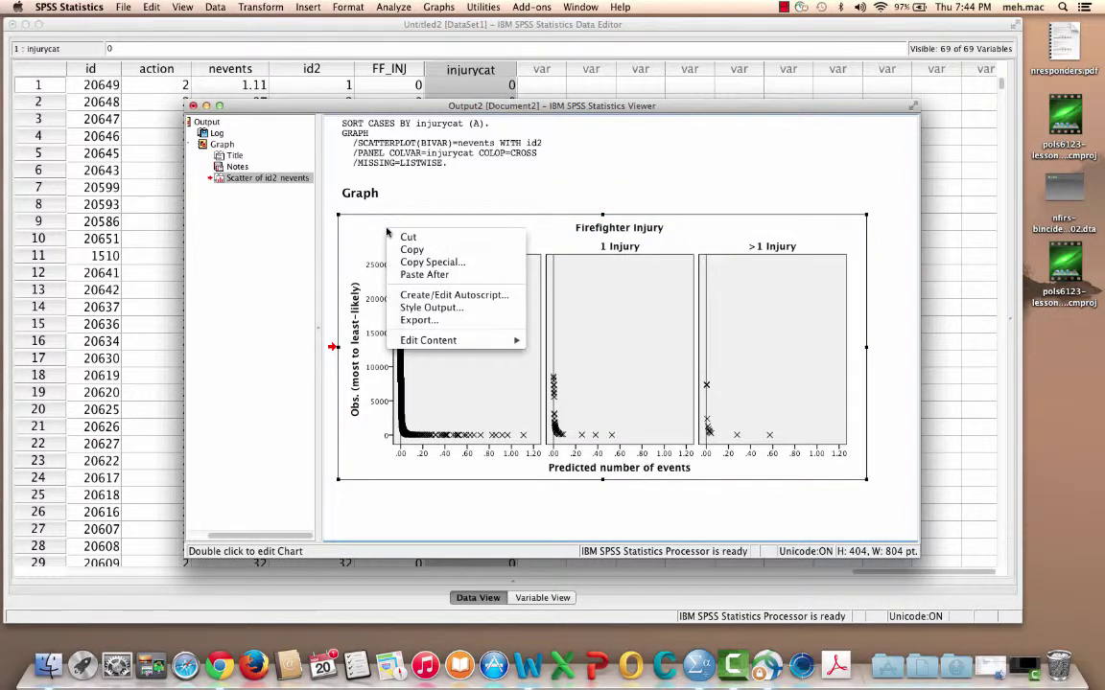
pyautogui.click(451, 319)
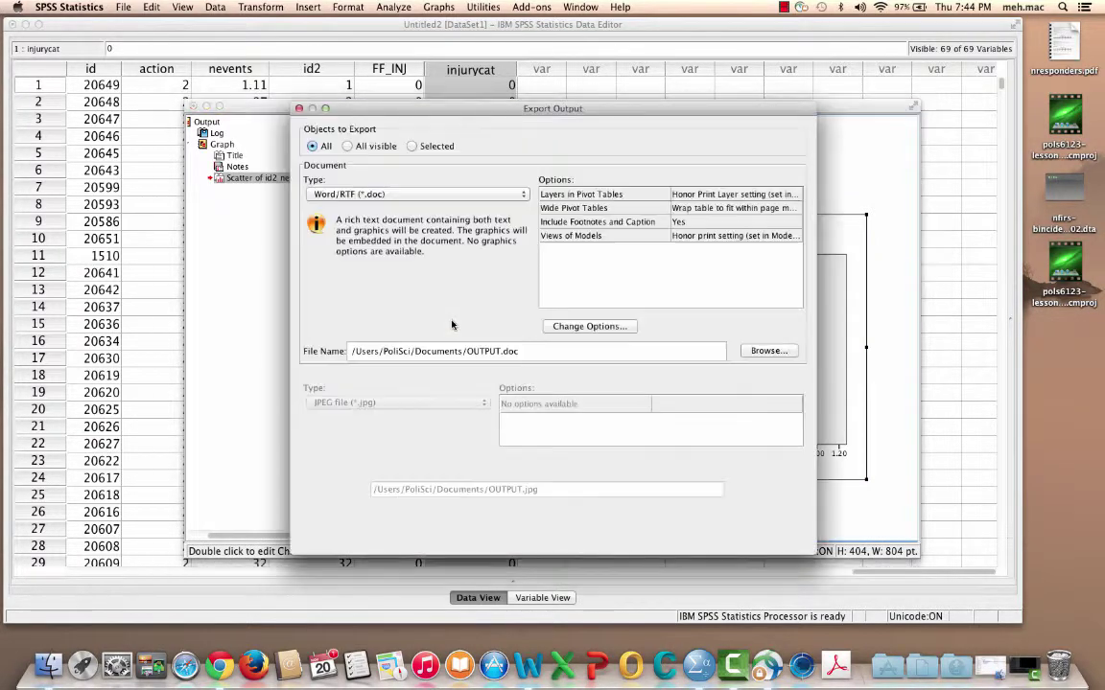
pyautogui.click(412, 193)
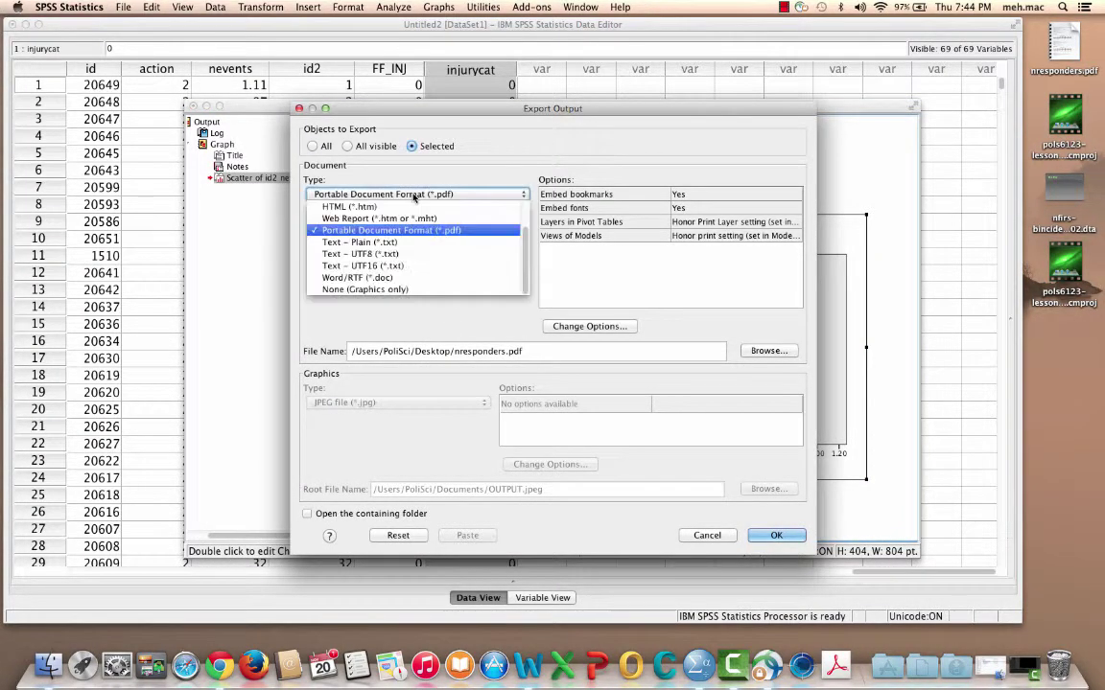
pyautogui.click(403, 267)
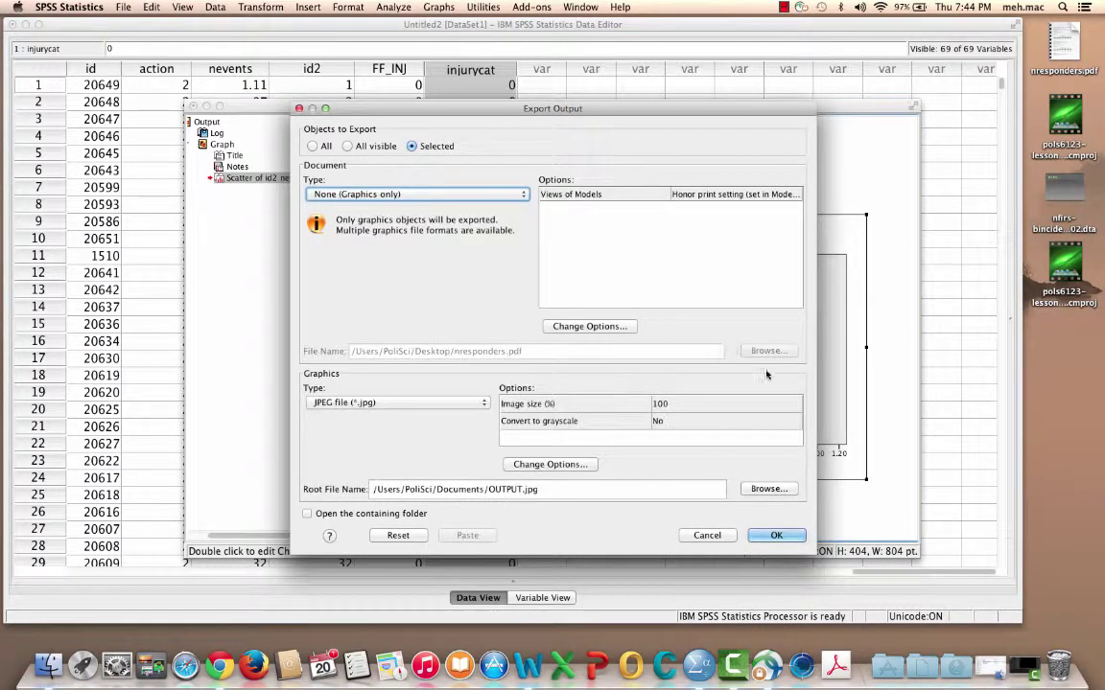
pyautogui.click(452, 404)
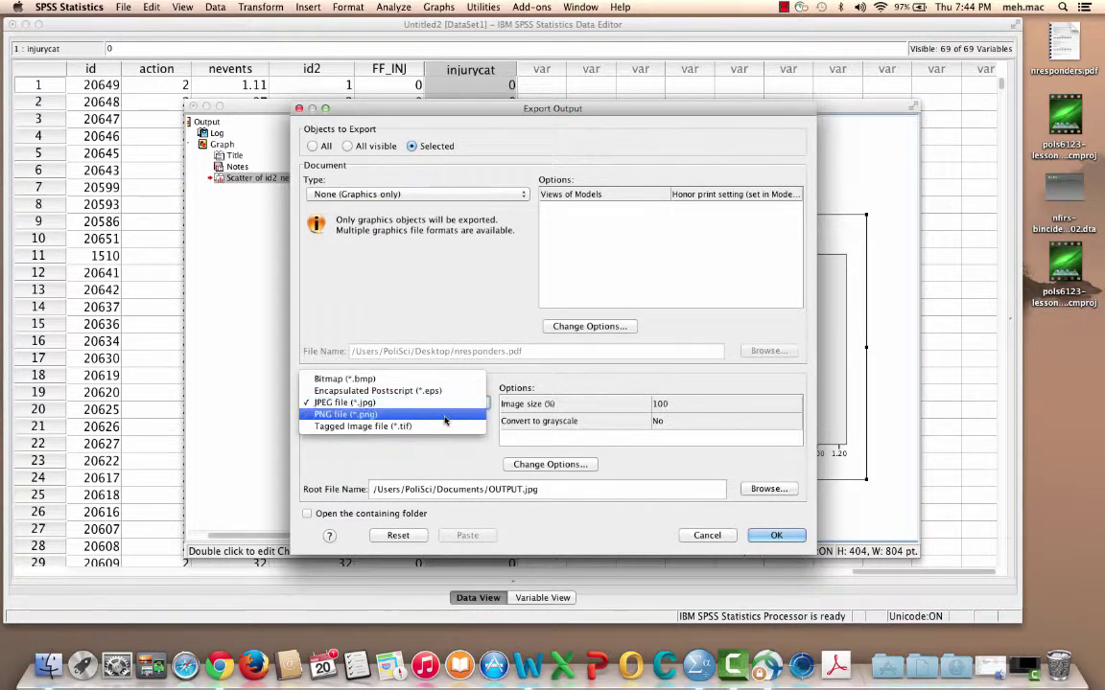
pyautogui.click(449, 414)
# Name the PNG file predicted-events in the Documents folder and run the export.
pyautogui.click(768, 489)
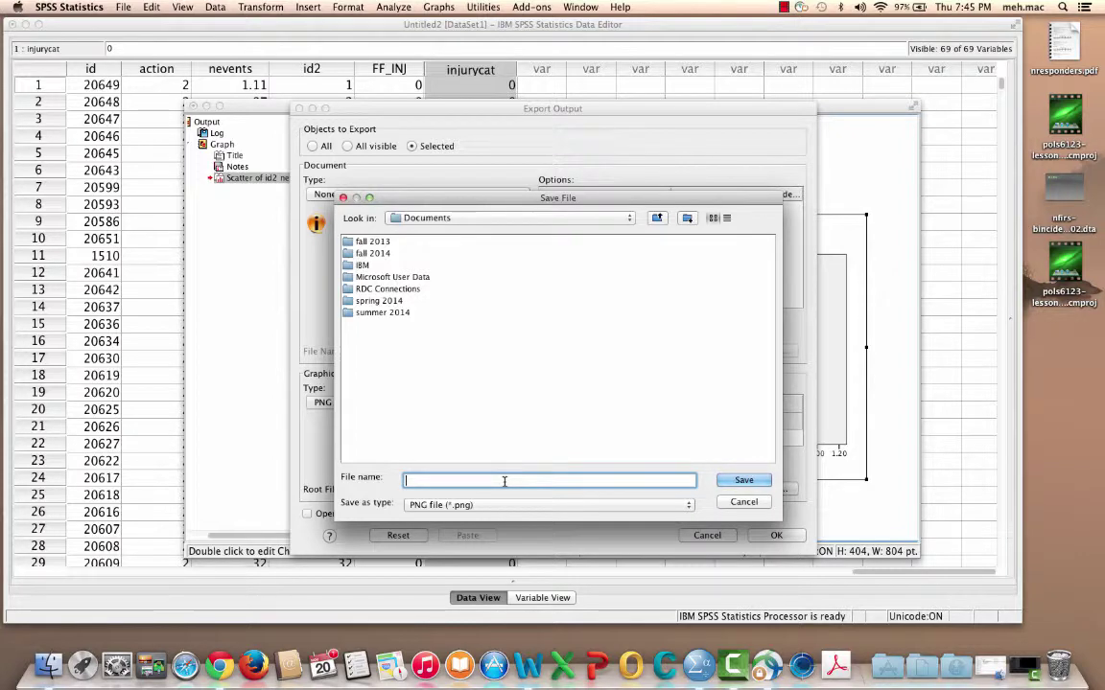
pyautogui.write('predicted-events')
pyautogui.click(755, 479)
pyautogui.click(785, 536)
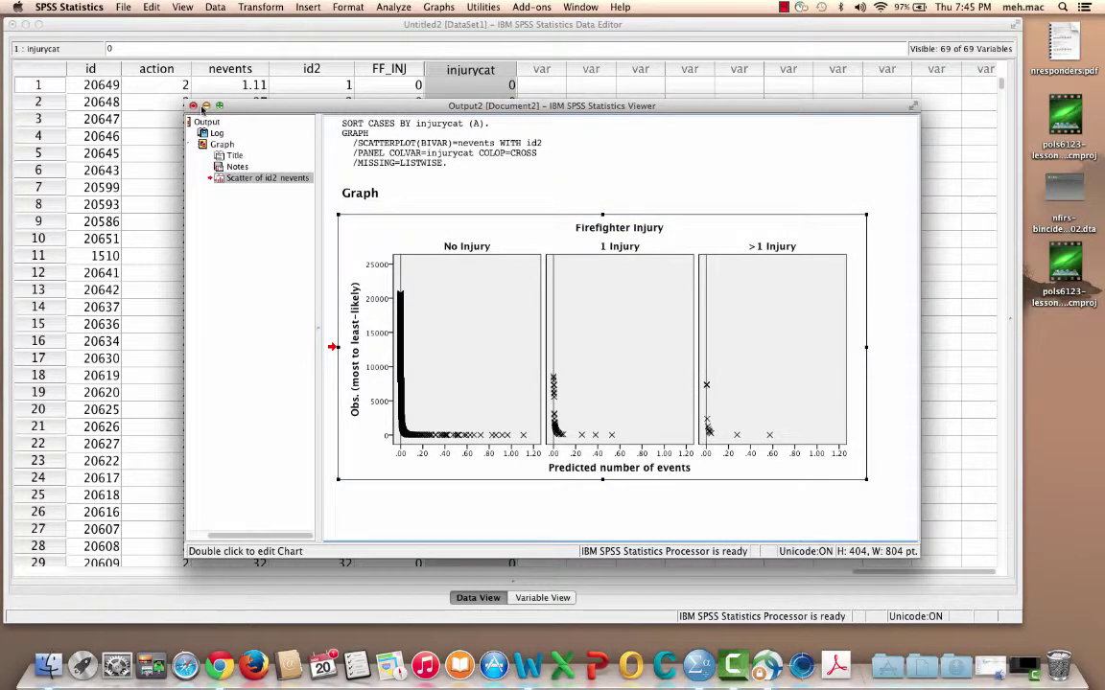
# Save the output document as a viewer file named project3v303 in the Documents folder.
pyautogui.click(123, 8)
pyautogui.click(151, 111)
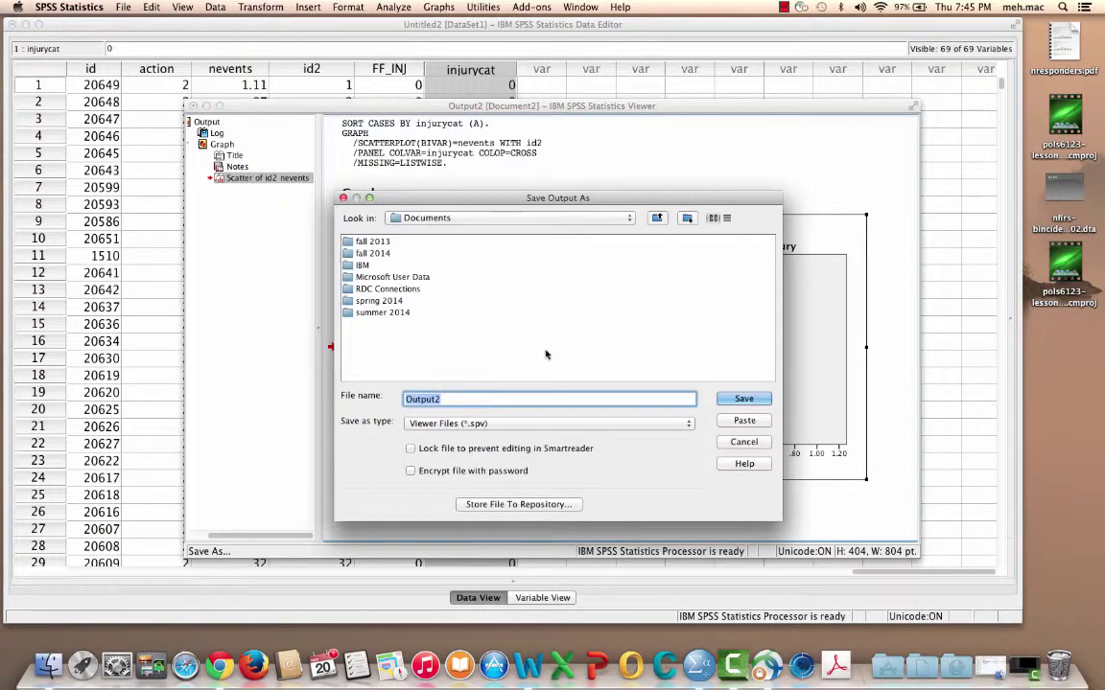
pyautogui.click(475, 400)
pyautogui.press('BackSpace')
pyautogui.press('BackSpace')
pyautogui.press('BackSpace')
pyautogui.press('BackSpace')
pyautogui.press('BackSpace')
pyautogui.press('BackSpace')
pyautogui.press('BackSpace')
pyautogui.write('pro')
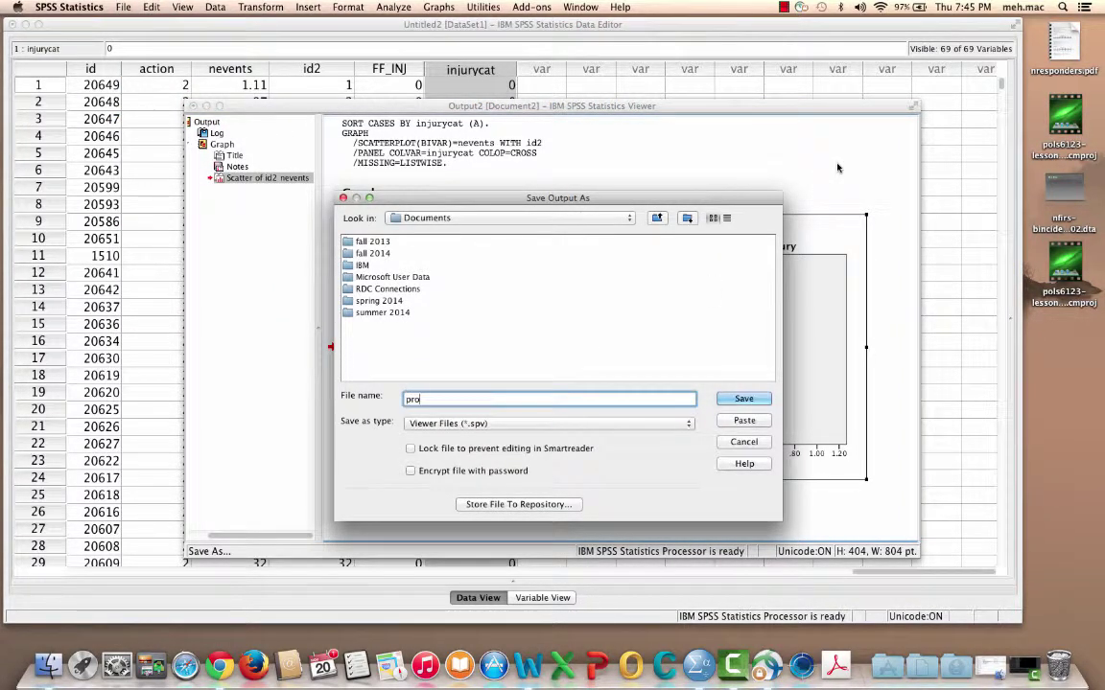
pyautogui.write('ject3v303')
pyautogui.press('Return')
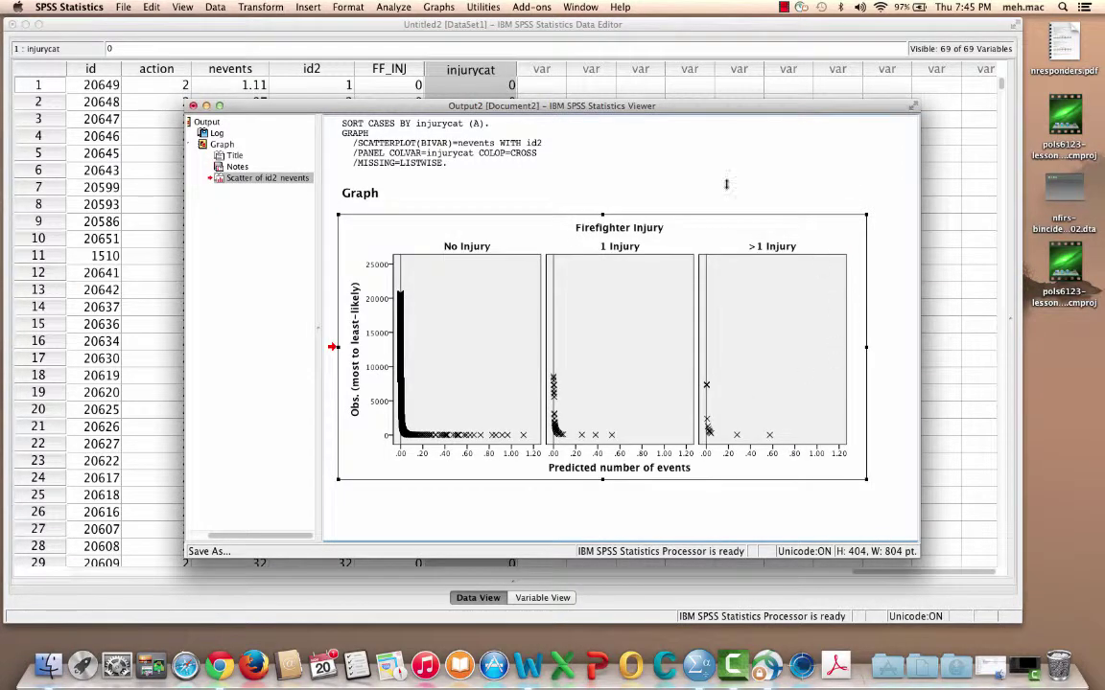
pyautogui.click(123, 8)
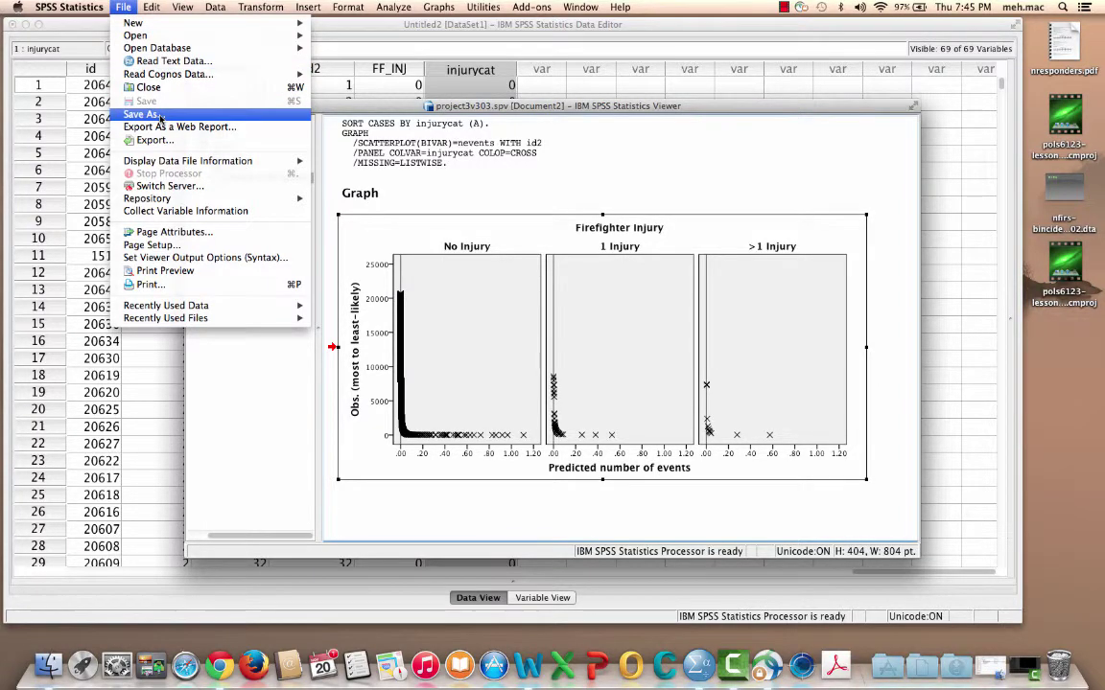
pyautogui.click(160, 116)
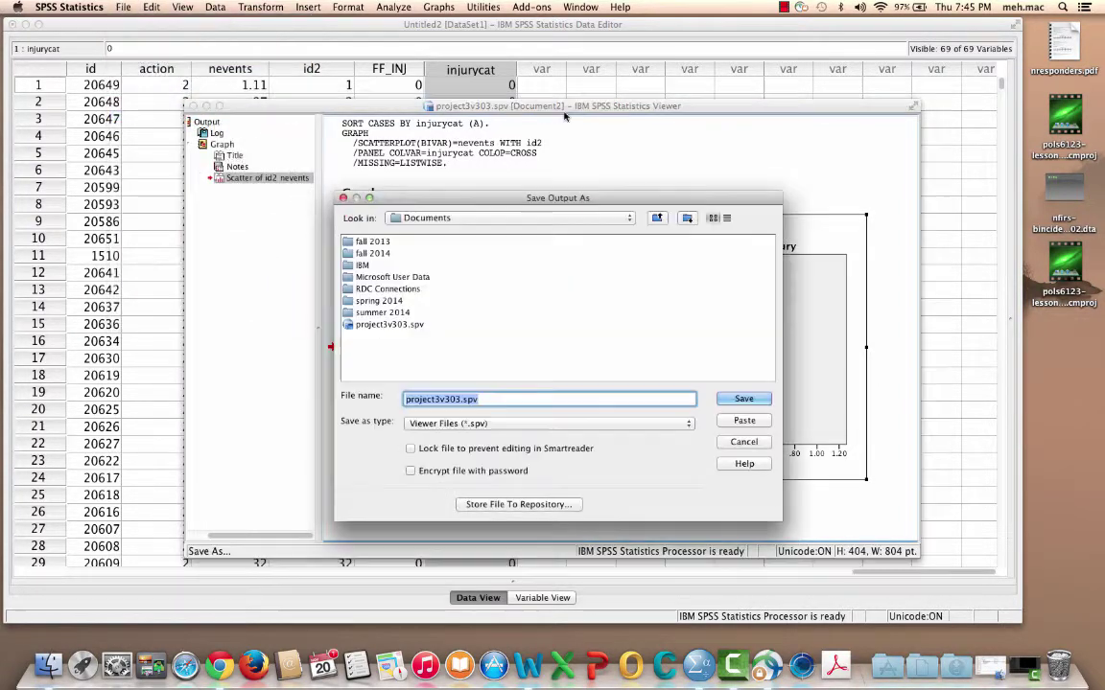
pyautogui.click(462, 399)
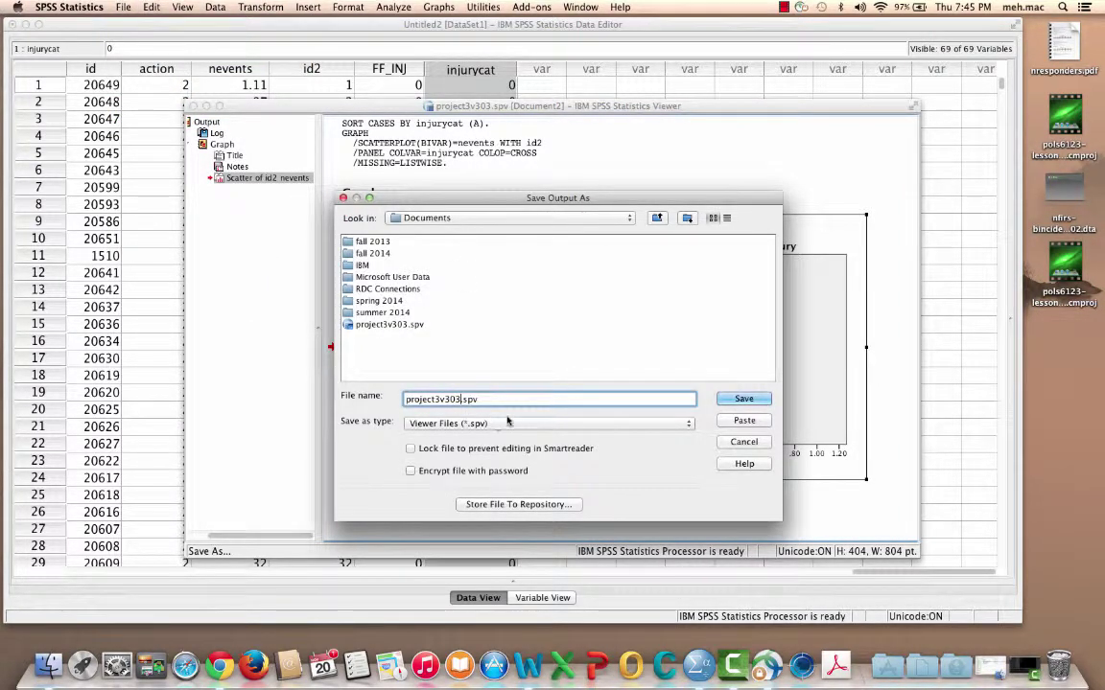
pyautogui.click(743, 442)
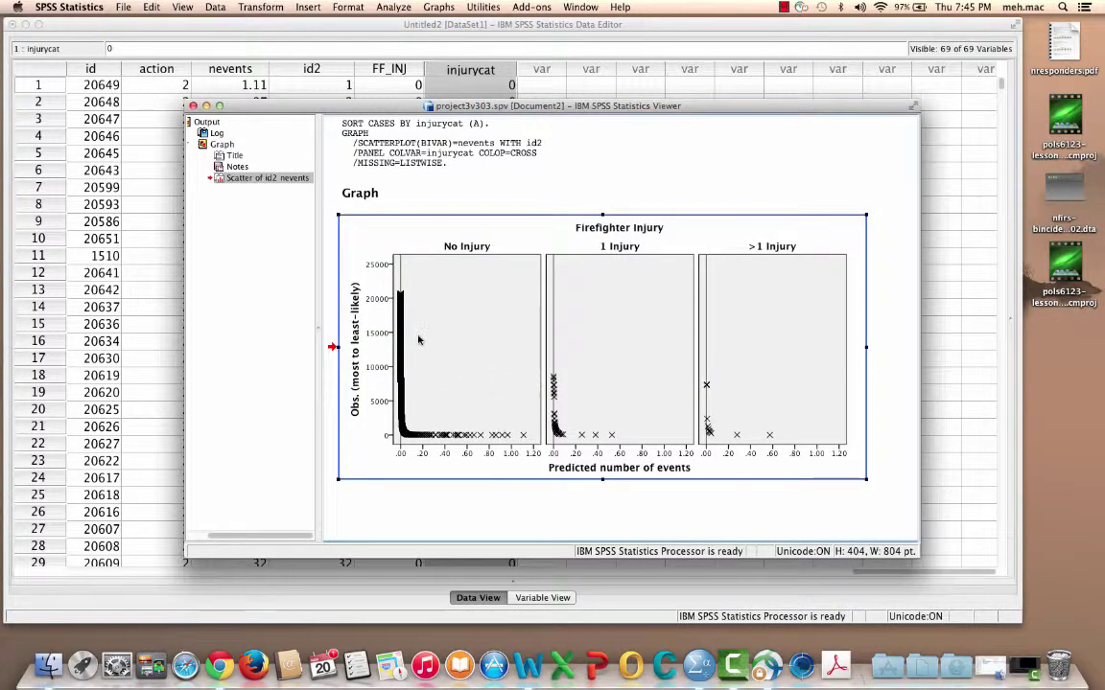
# Save the active dataset from the Data Editor as an SPSS Statistics file named pols6123-project3v303 in the Documents folder.
pyautogui.click(174, 164)
pyautogui.click(124, 6)
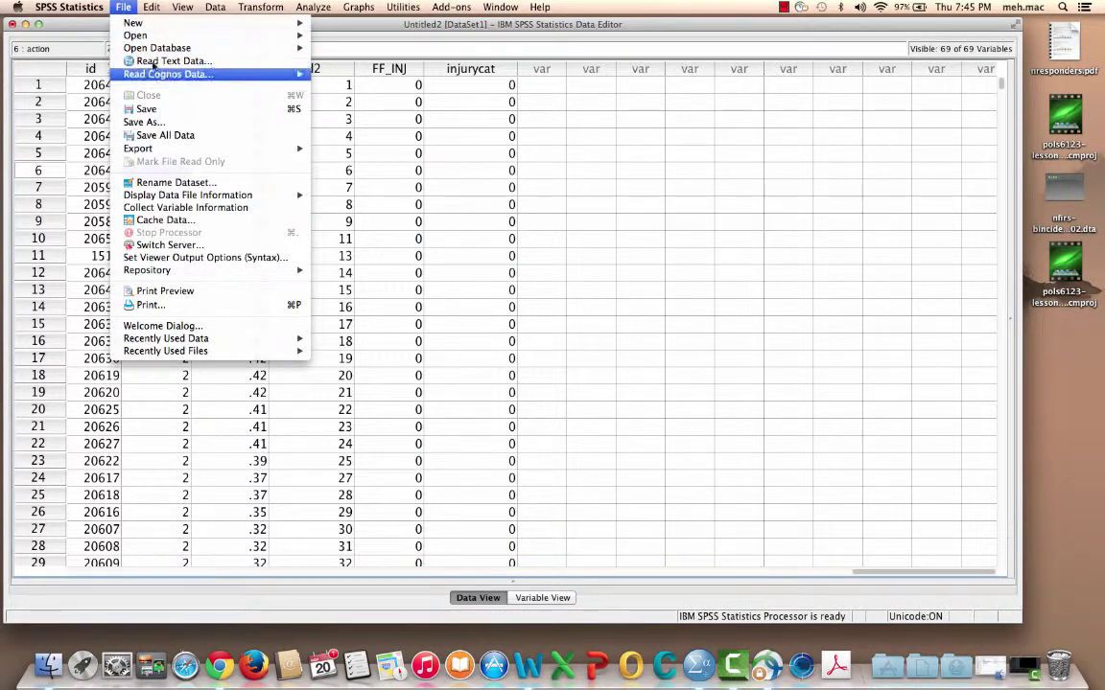
pyautogui.click(144, 121)
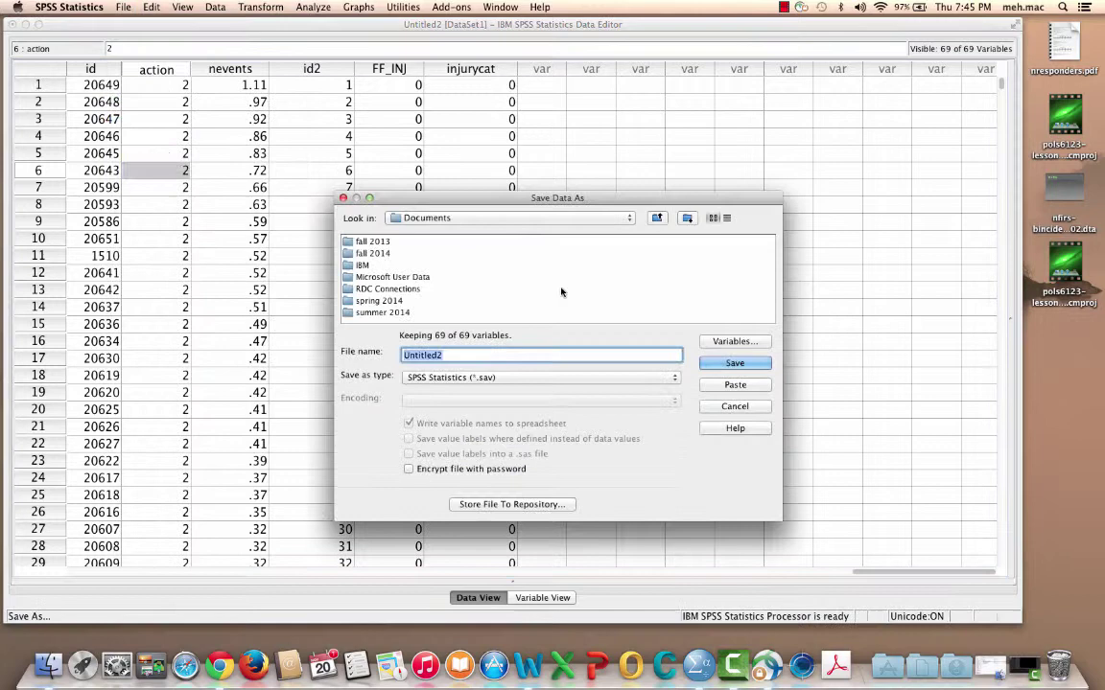
pyautogui.click(495, 360)
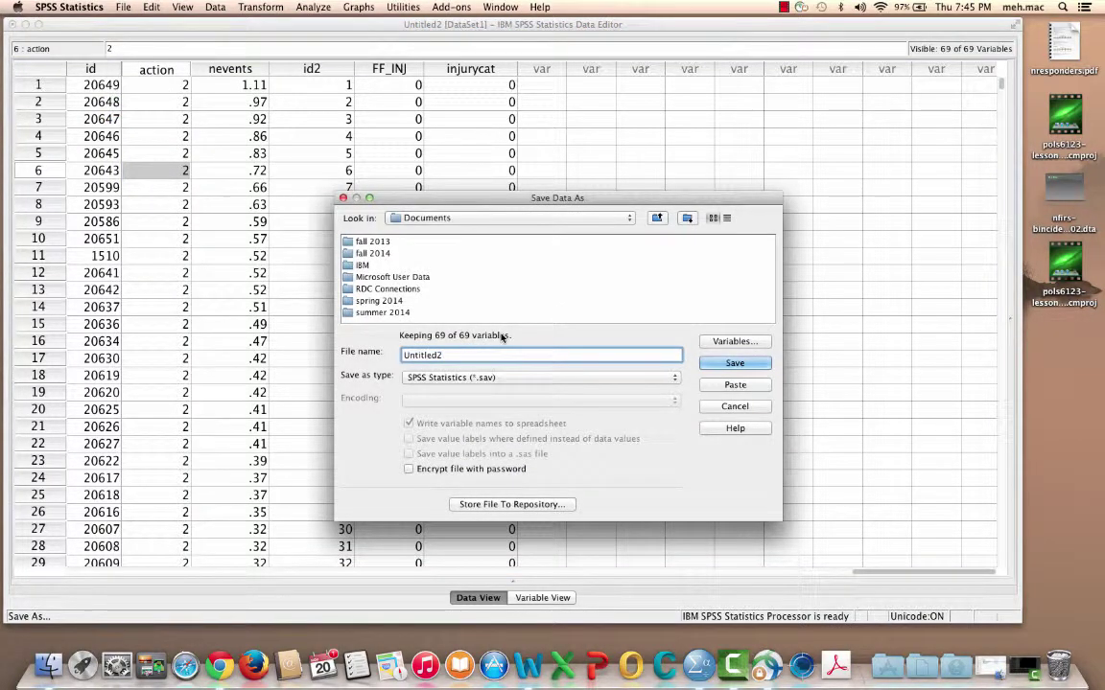
pyautogui.press('BackSpace')
pyautogui.press('BackSpace')
pyautogui.press('BackSpace')
pyautogui.press('BackSpace')
pyautogui.press('BackSpace')
pyautogui.press('BackSpace')
pyautogui.press('BackSpace')
pyautogui.press('BackSpace')
pyautogui.press('BackSpace')
pyautogui.write('pols6123-project3v303')
pyautogui.click(734, 362)
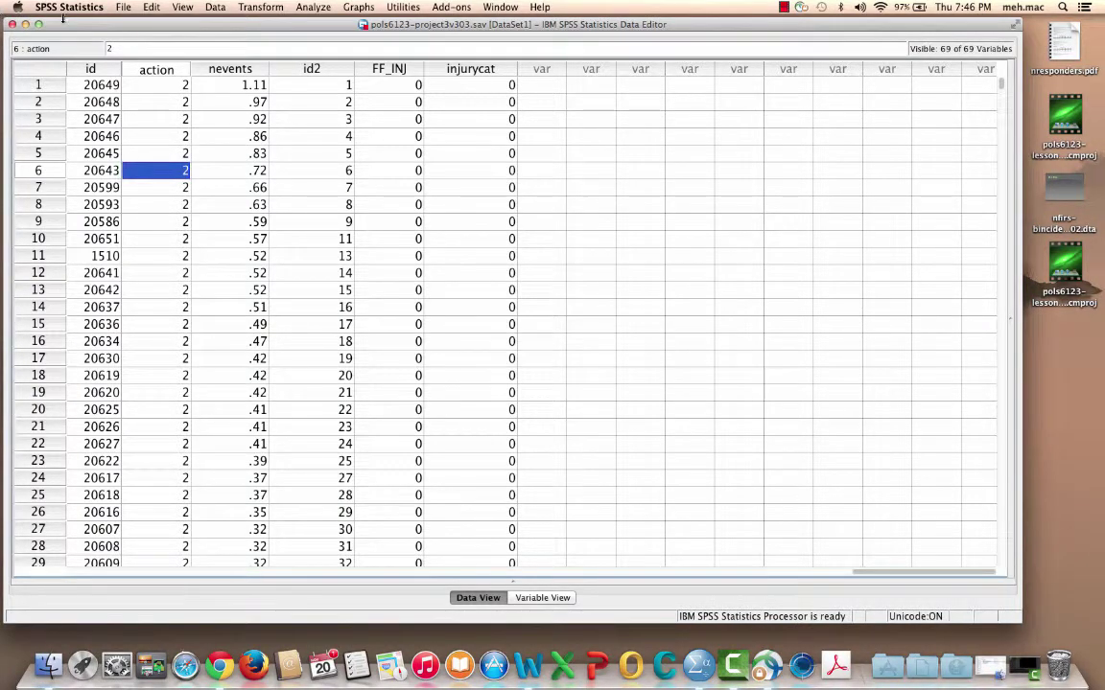
# Quit SPSS Statistics, saving the output viewer contents to project3v303.spv.
pyautogui.click(121, 8)
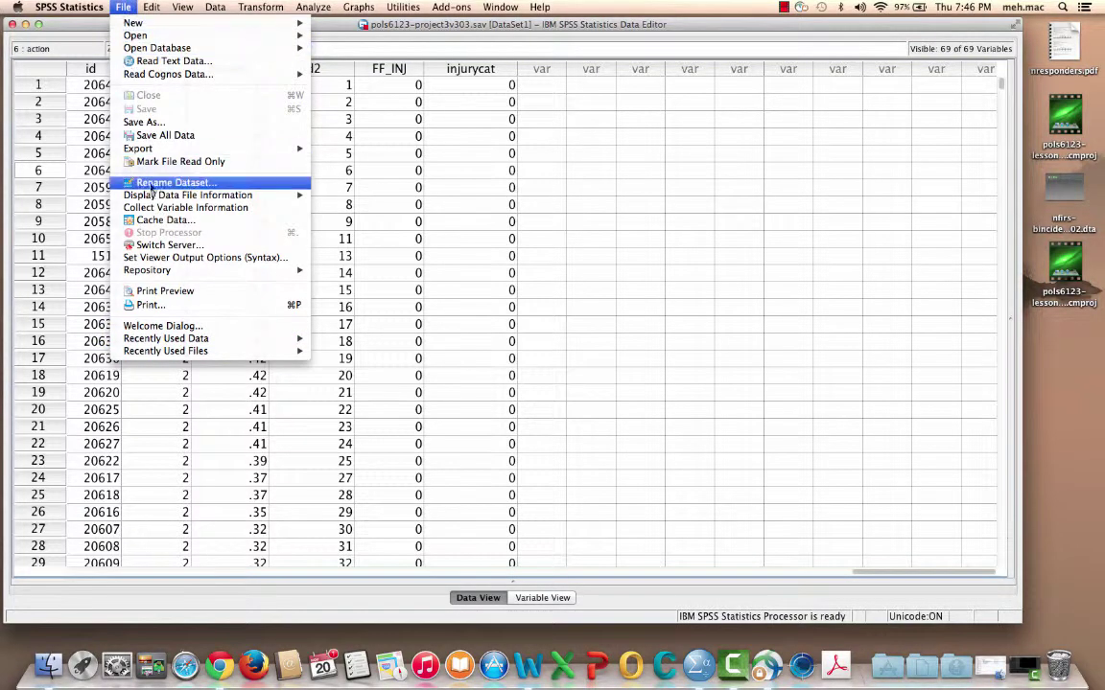
pyautogui.moveTo(81, 10)
pyautogui.click(81, 130)
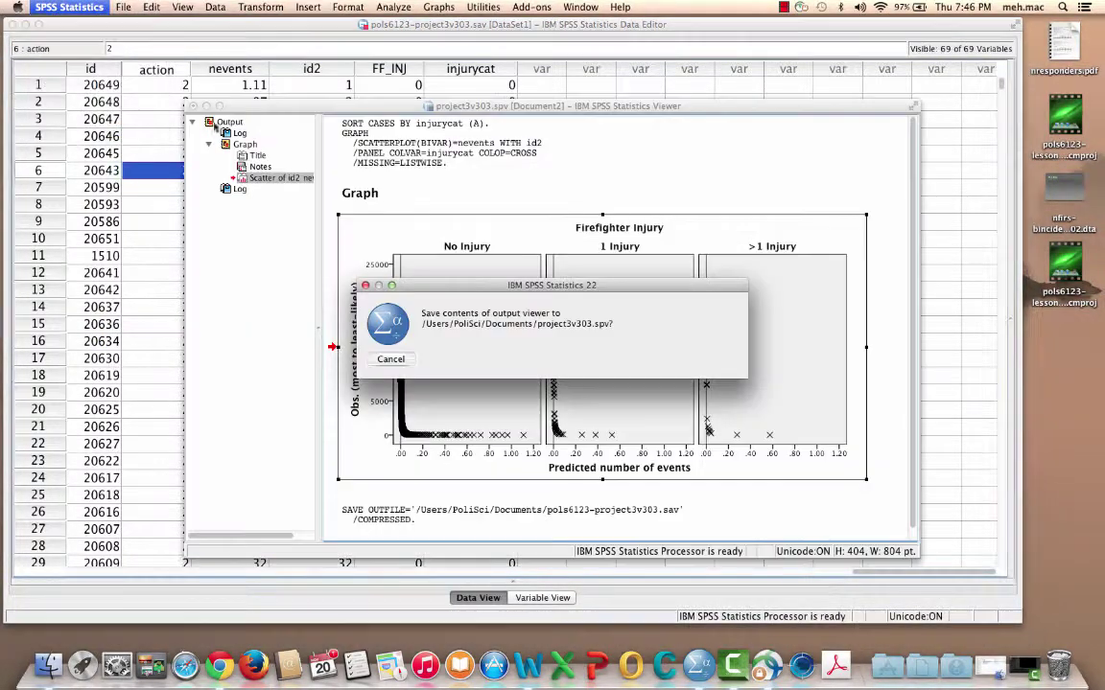
pyautogui.click(710, 360)
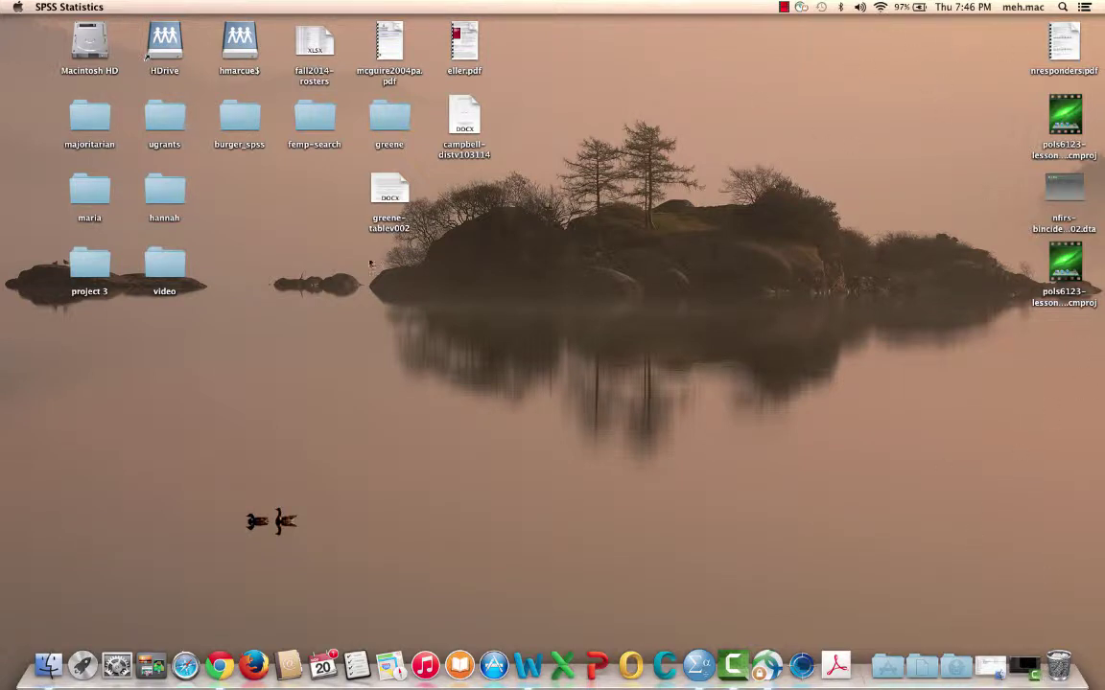
# In Finder, move the pols6123-project3v303.sav, project3v303.spv and predicted-events1.png files from Documents to the desktop and close the window.
pyautogui.click(48, 665)
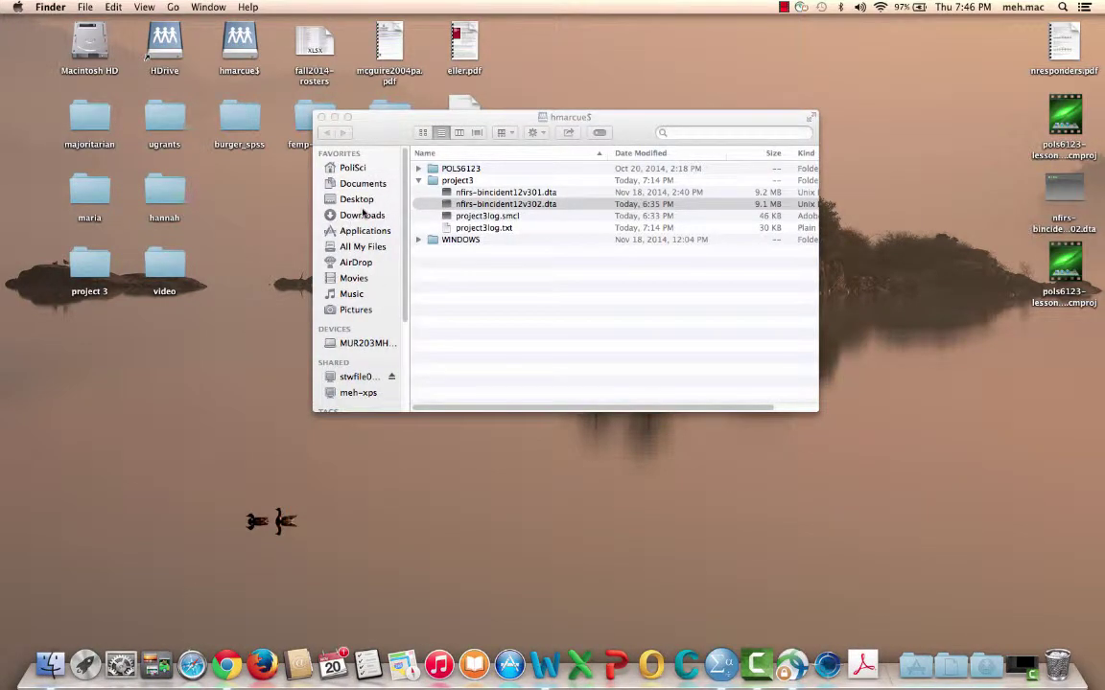
pyautogui.click(362, 185)
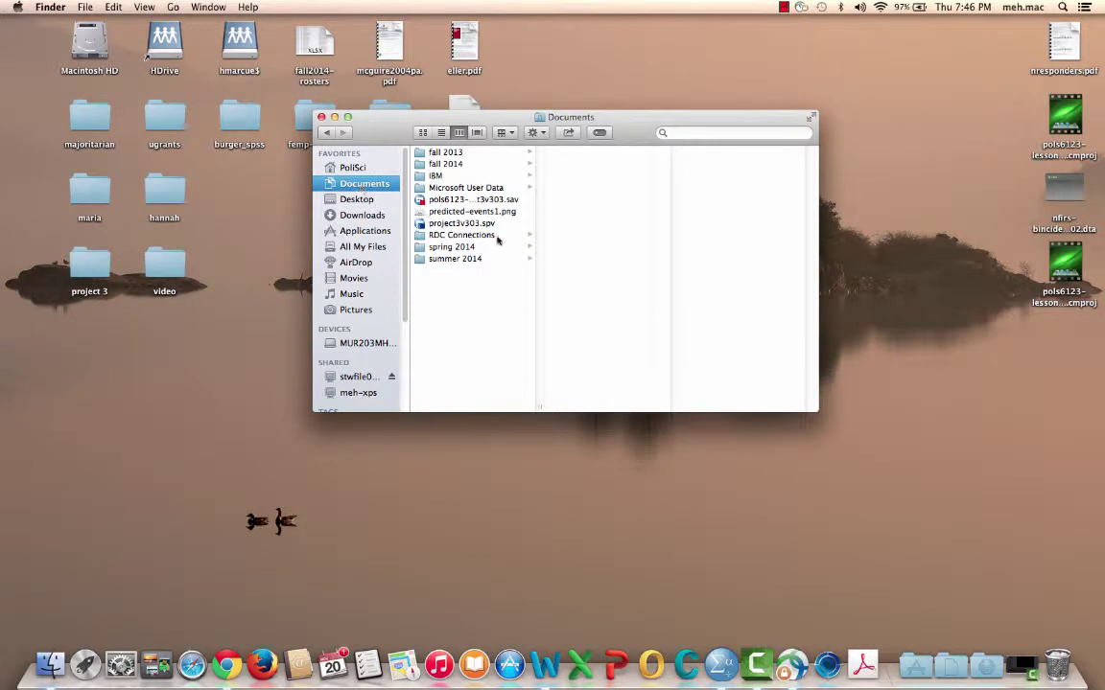
pyautogui.moveTo(443, 198); pyautogui.dragTo(1026, 357)
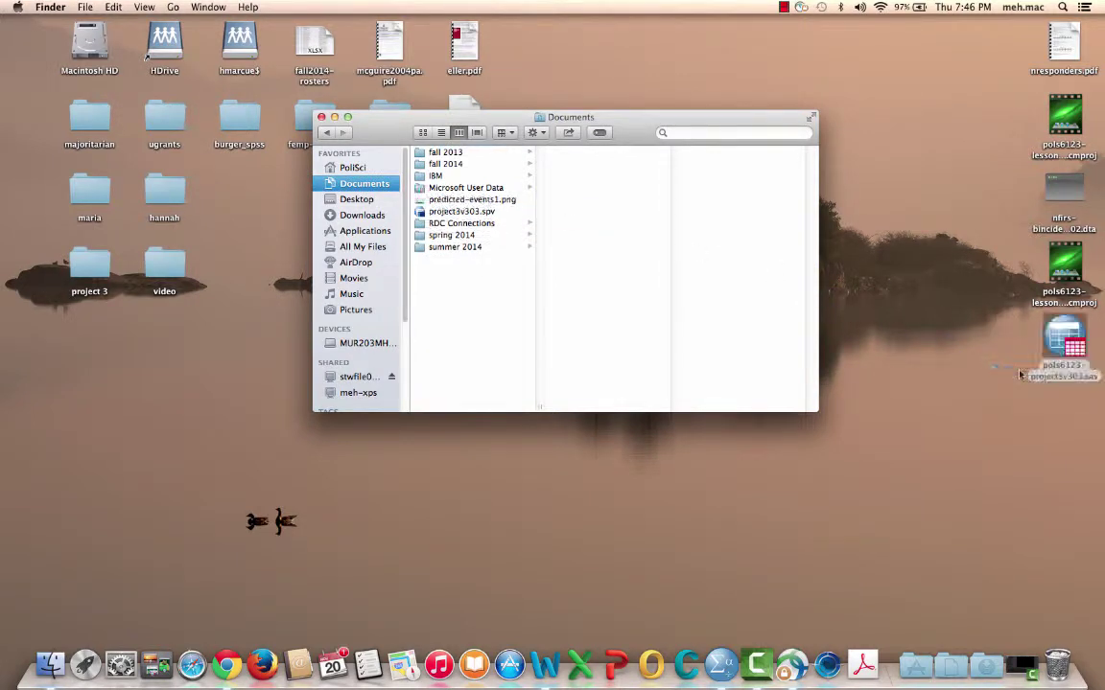
pyautogui.moveTo(443, 213); pyautogui.dragTo(1016, 403)
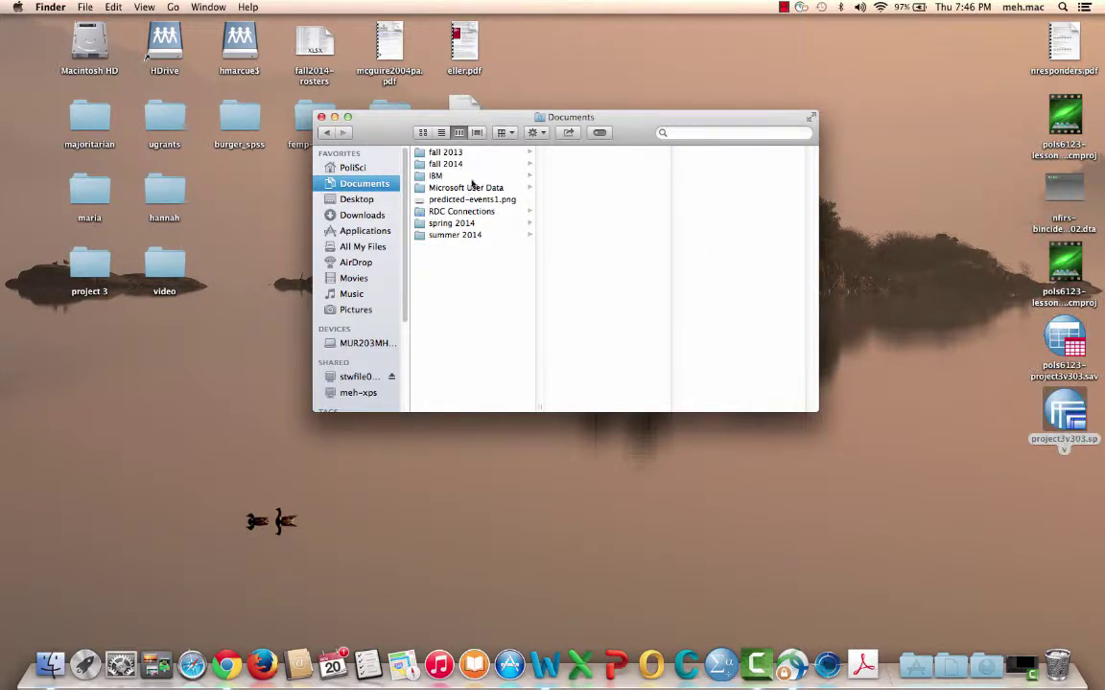
pyautogui.moveTo(456, 203); pyautogui.dragTo(973, 451)
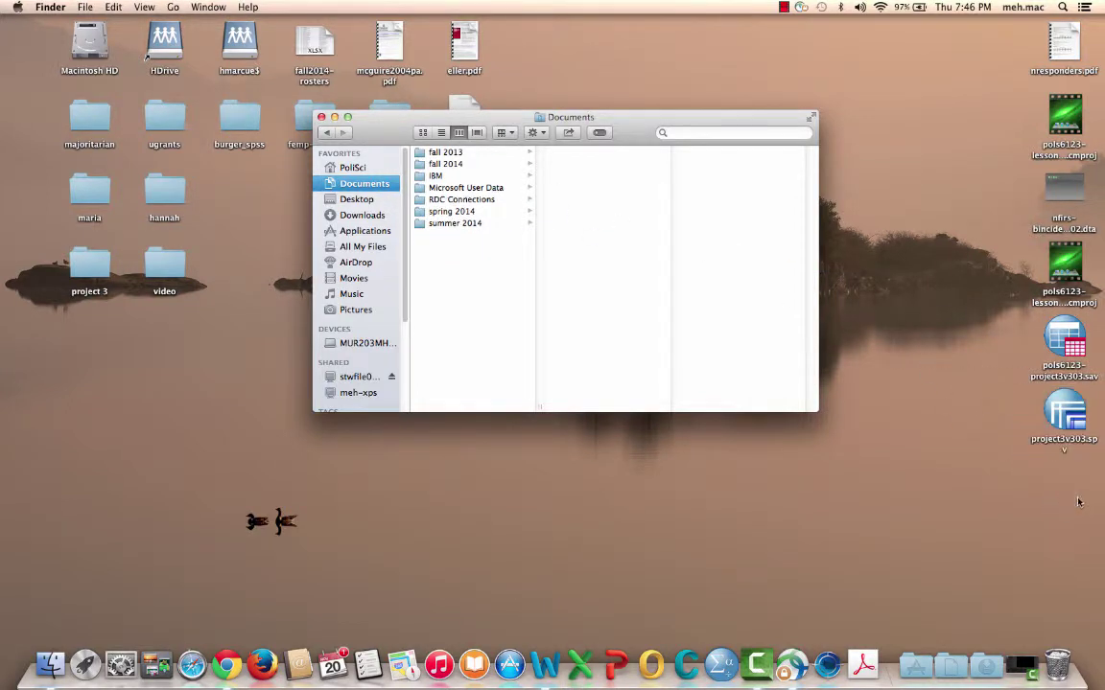
pyautogui.click(321, 117)
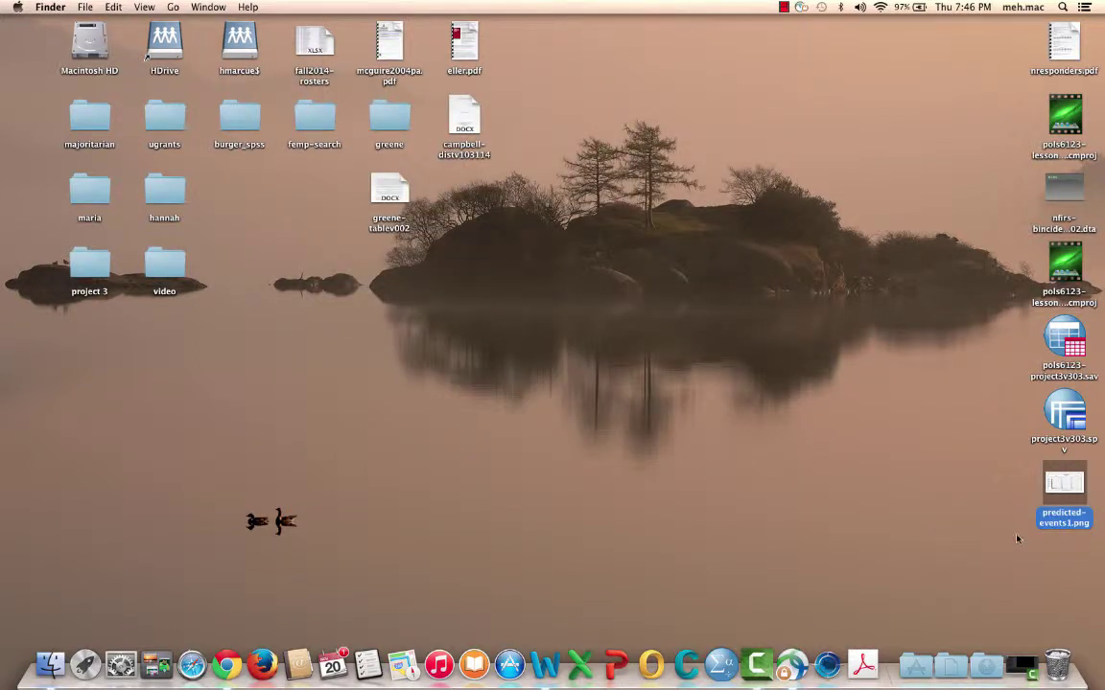
# Open predicted-events1.png from the desktop to check the exported scatterplot, and quit Preview.
pyautogui.doubleClick(1061, 486)
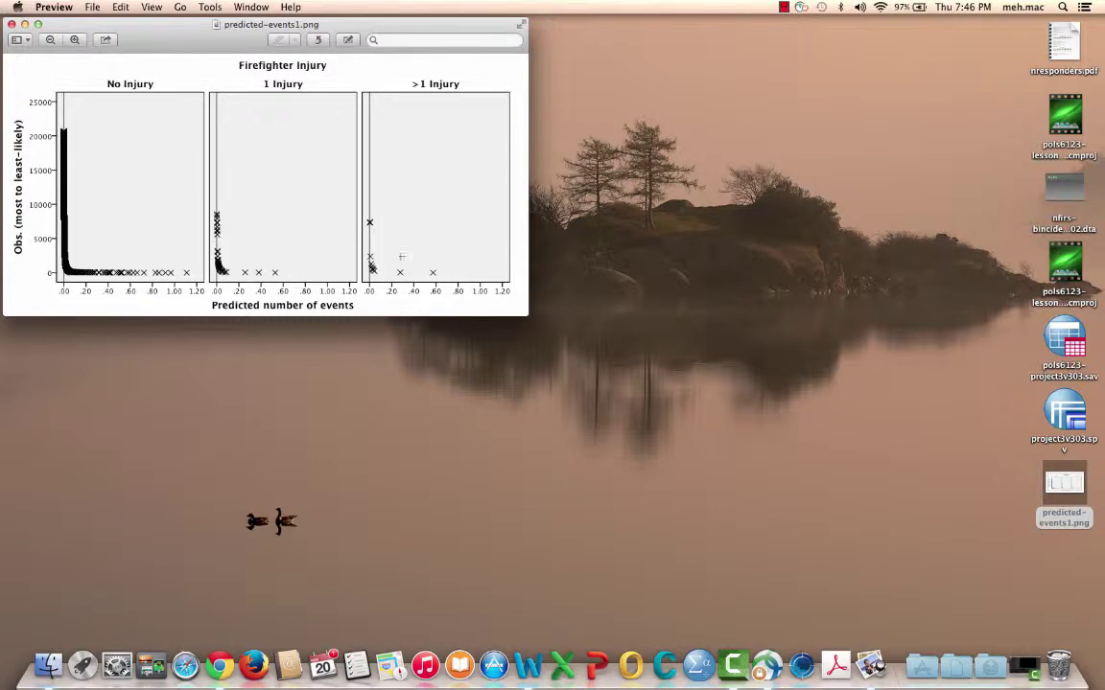
pyautogui.click(11, 26)
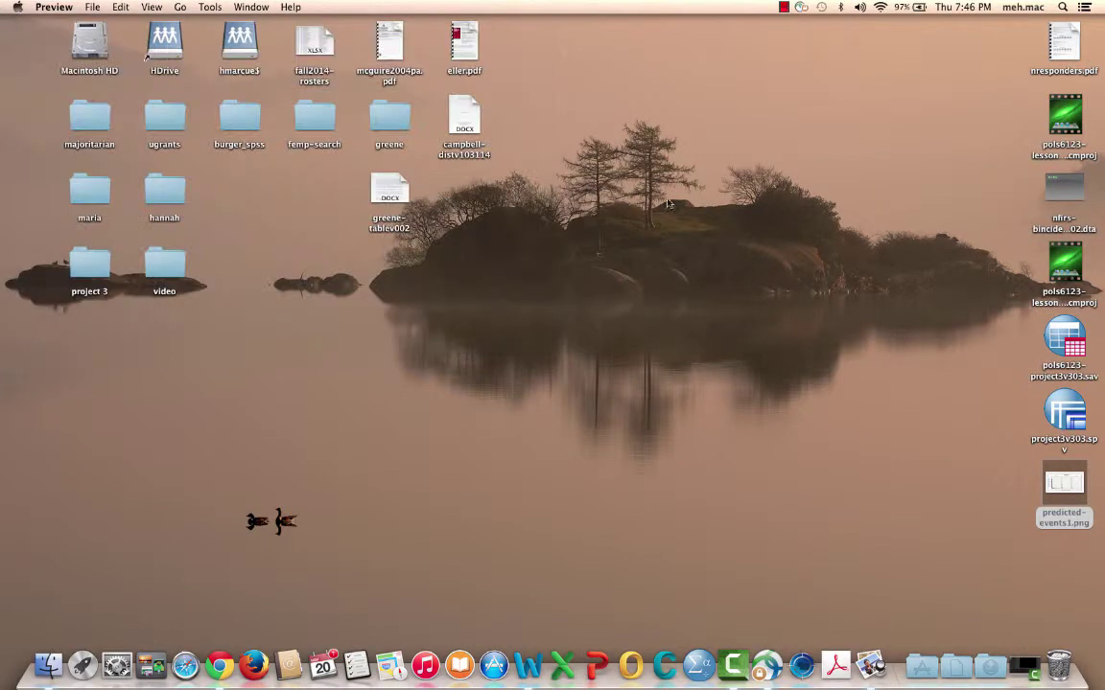
pyautogui.press('super+q')
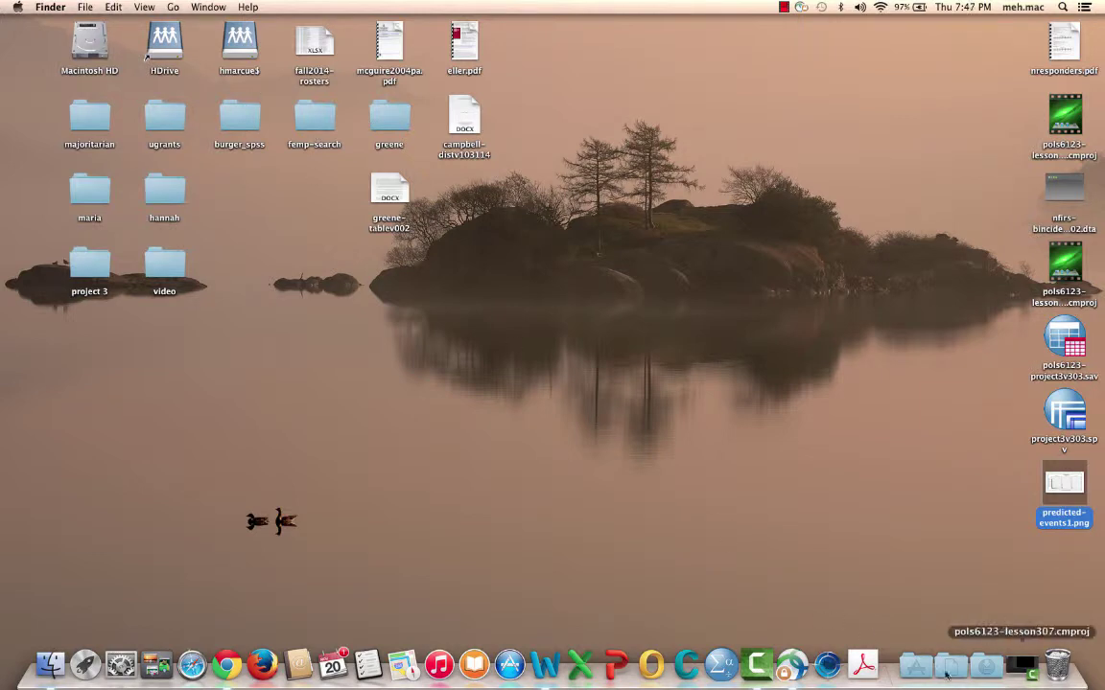
pyautogui.click(1024, 666)
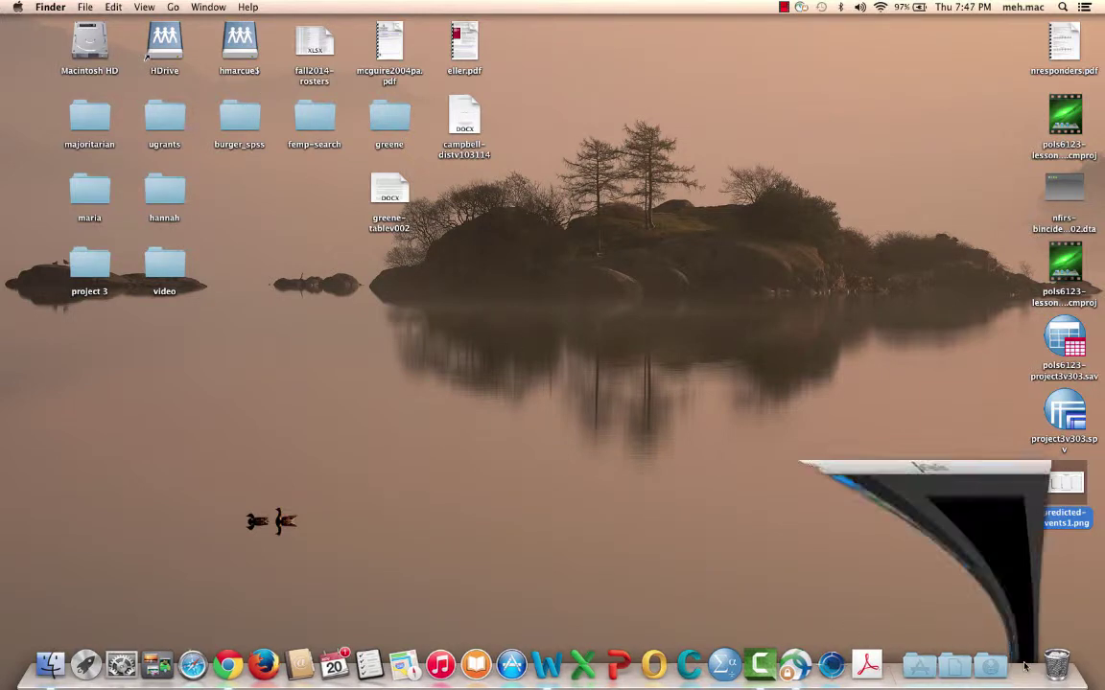
pyautogui.click(783, 10)
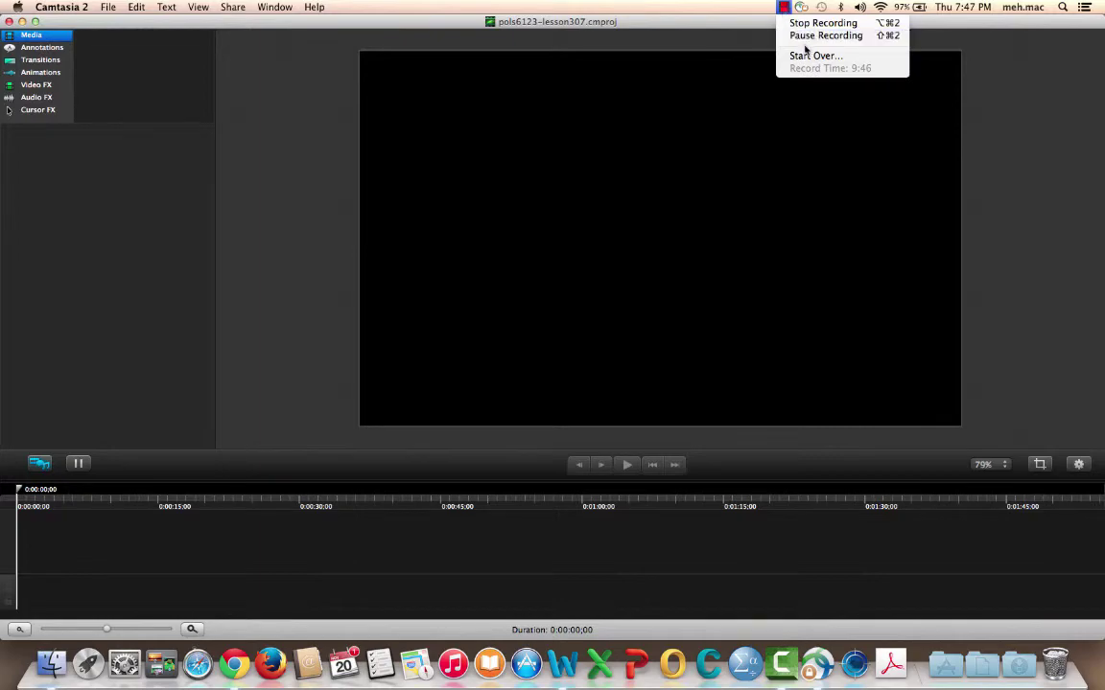